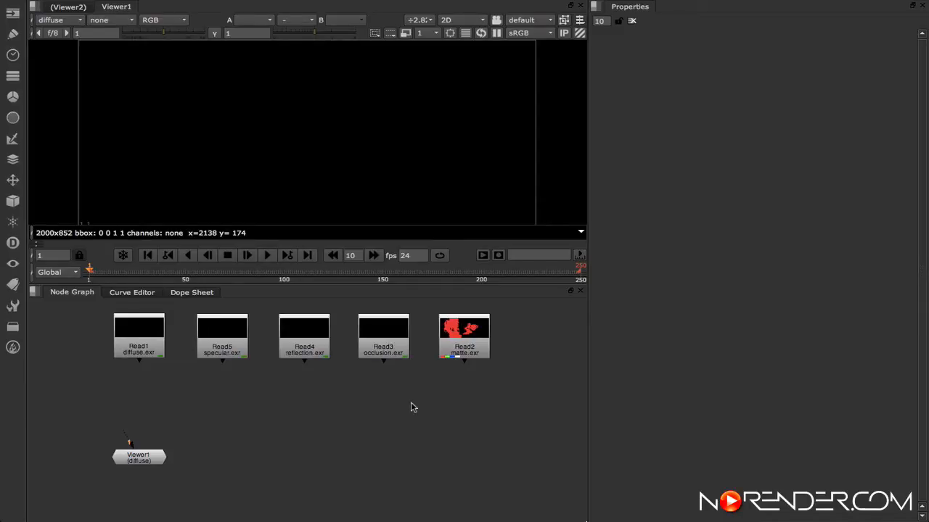
Review the five render-pass Read nodes in the node graph: diffuse, specular, reflection, occlusion and matte.
left_click_drag(545, 396, 100, 296)
left_click(136, 329)
left_click(139, 357)
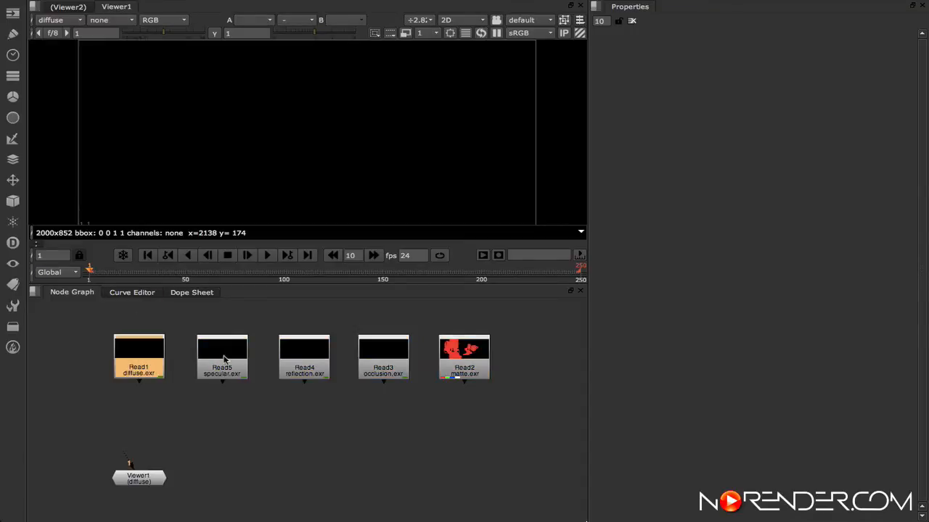
left_click(222, 357)
left_click(304, 356)
left_click(383, 357)
left_click(465, 364)
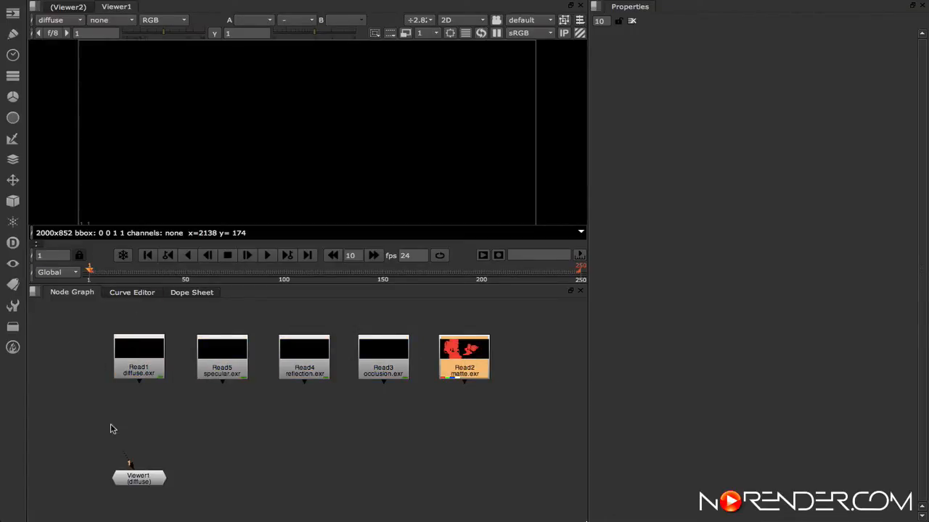
left_click(260, 426)
middle_click_drag(260, 426, 263, 406)
left_click(138, 330)
left_click(216, 338)
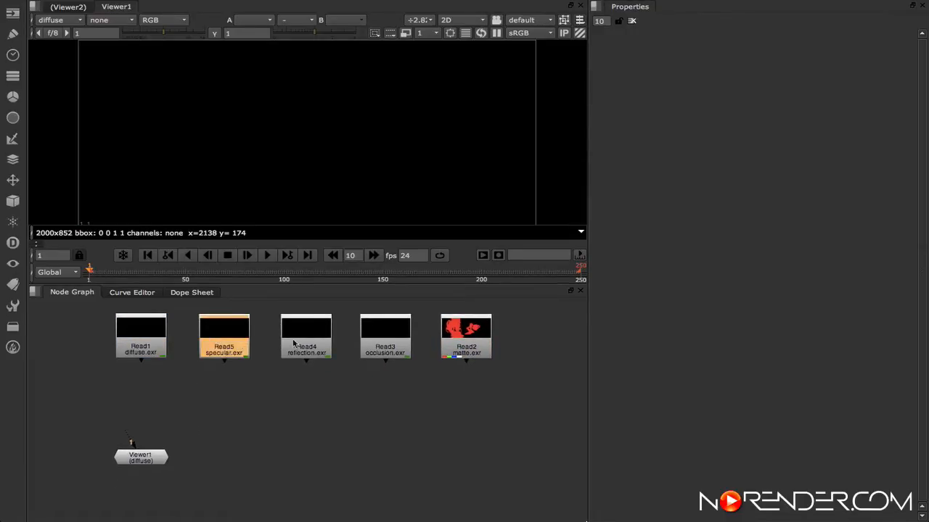
left_click(317, 341)
left_click(401, 344)
left_click(463, 345)
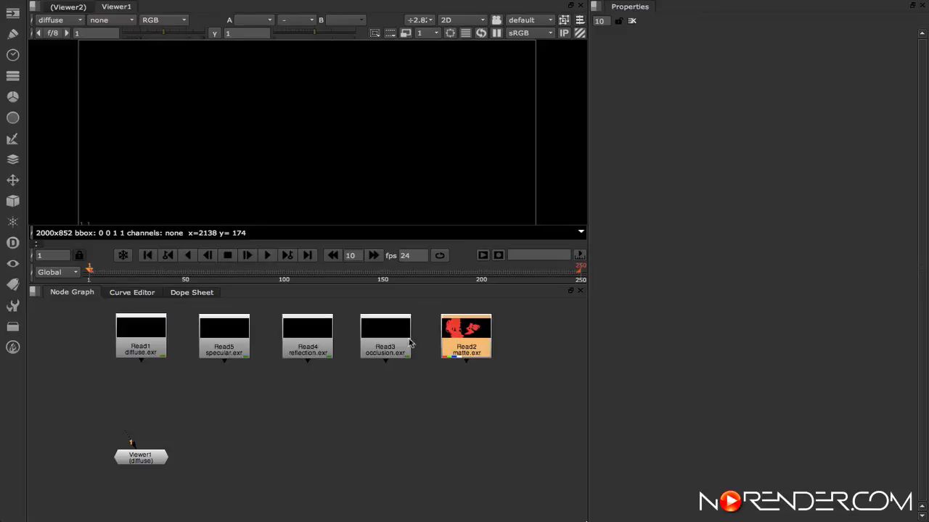
left_click(147, 328)
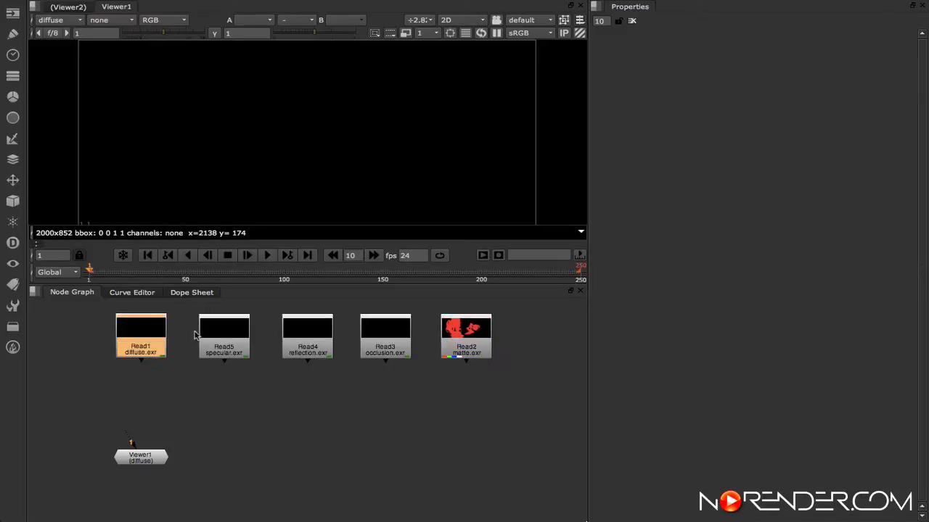
left_click(217, 333)
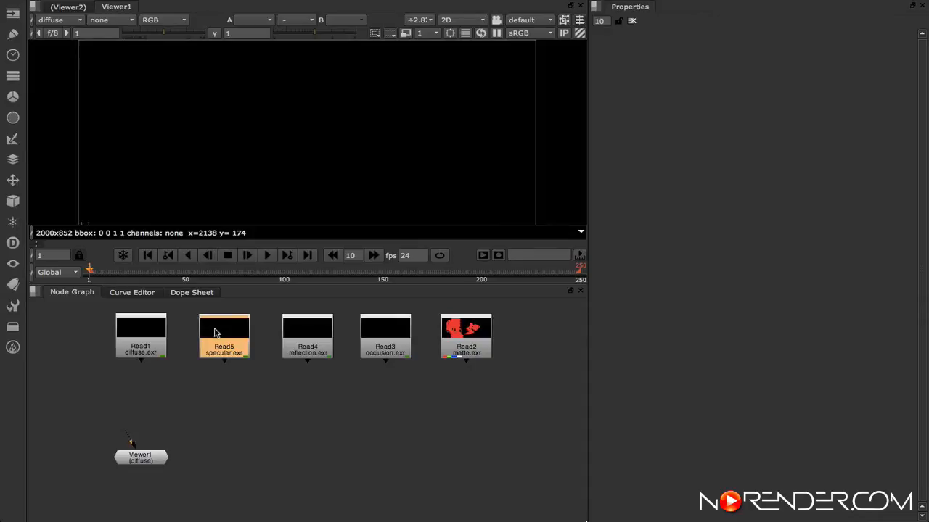
left_click(150, 334)
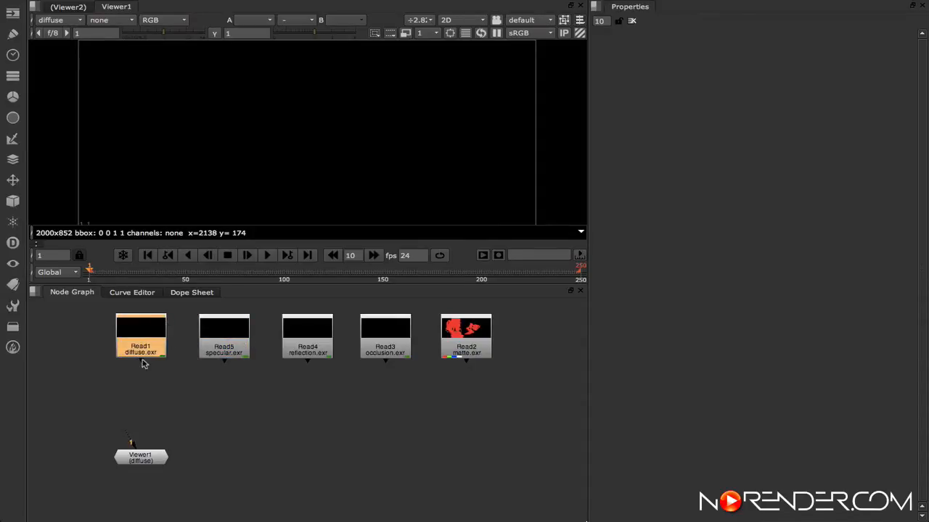
left_click_drag(142, 362, 125, 349)
left_click(225, 347)
left_click(313, 346)
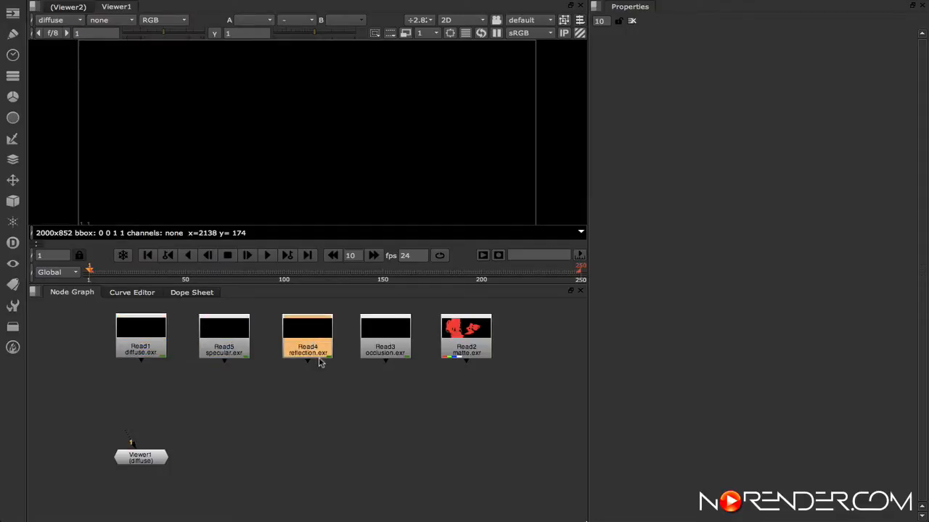
left_click(401, 337)
left_click(470, 328)
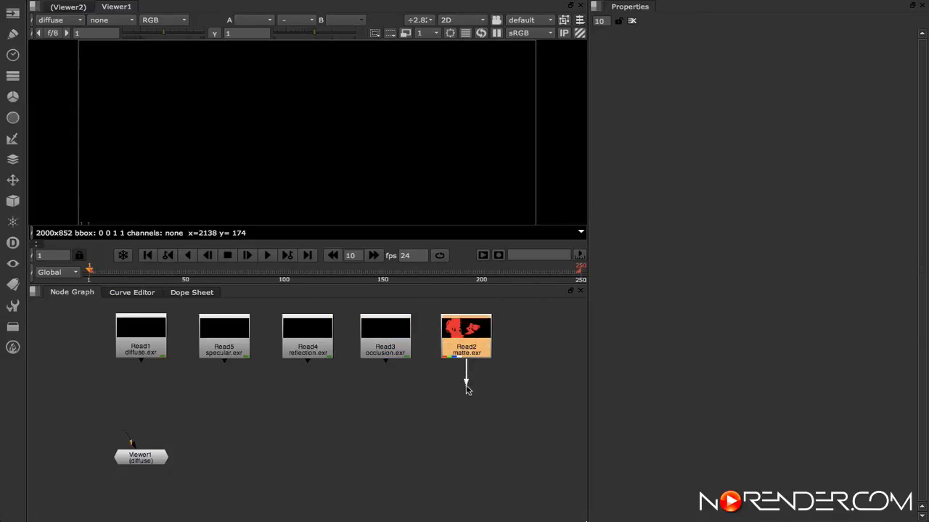
left_click(424, 411)
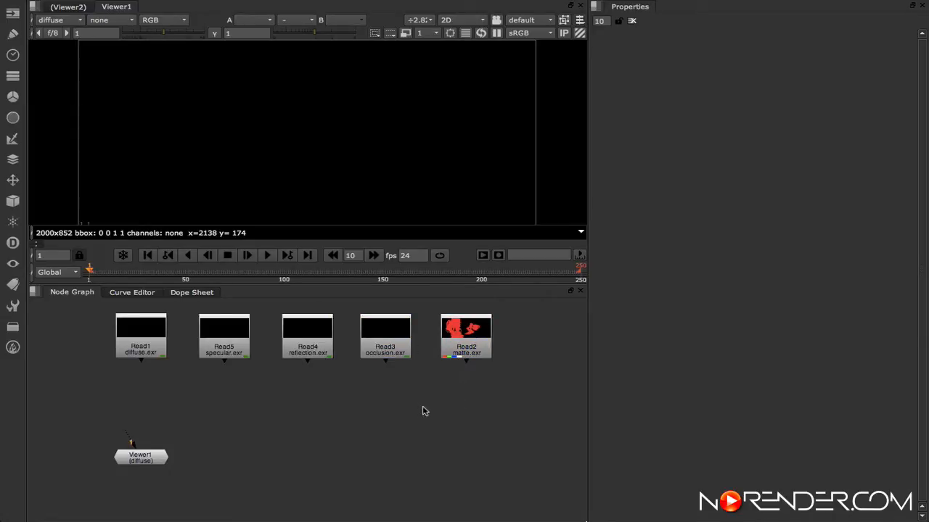
Connect the diffuse.exr Read node to Viewer1 and display its rgba layer.
left_click(148, 345)
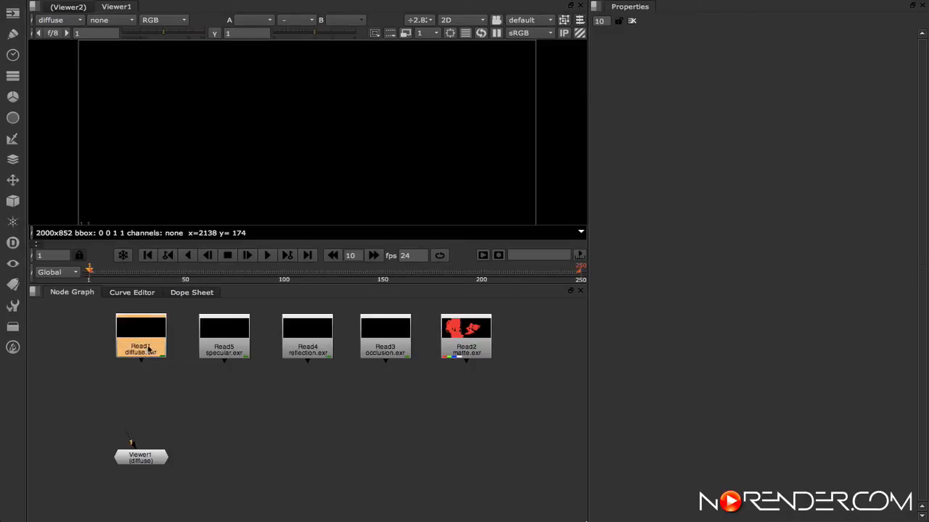
left_click_drag(141, 367, 143, 454)
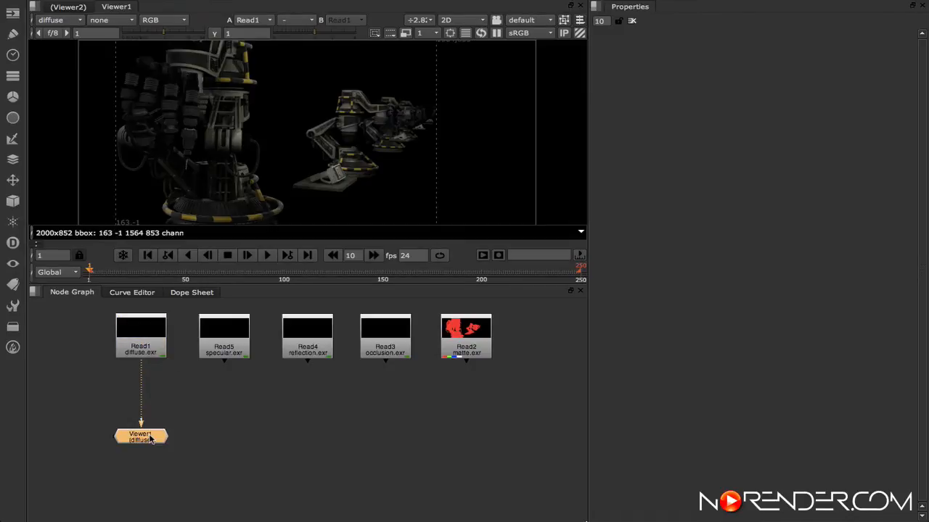
left_click(65, 22)
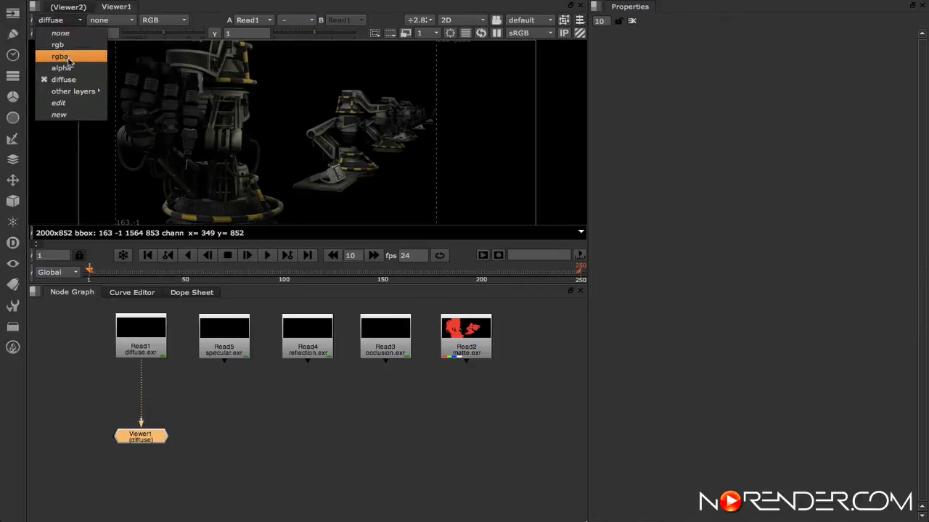
left_click(68, 57)
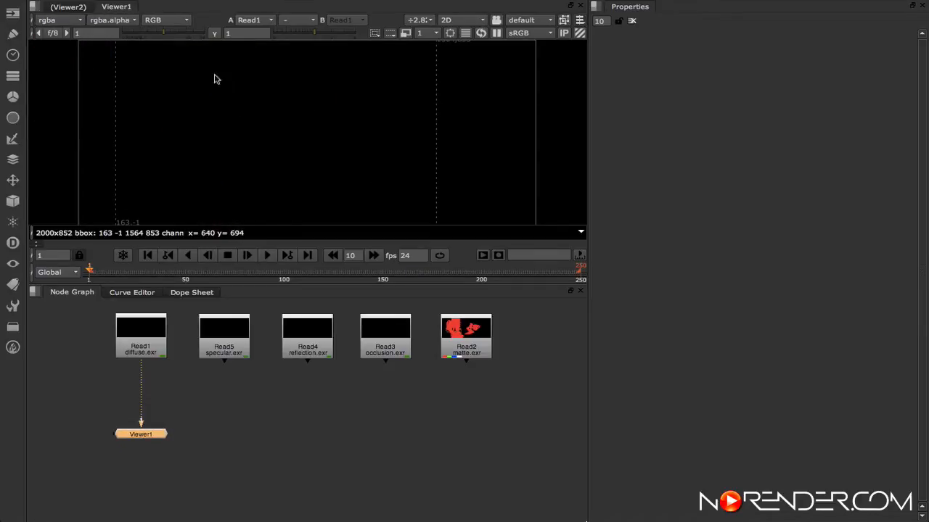
Switch Viewer1 back to the diffuse layer to view the diffuse pass.
left_click(166, 21)
key("Escape")
left_click(62, 22)
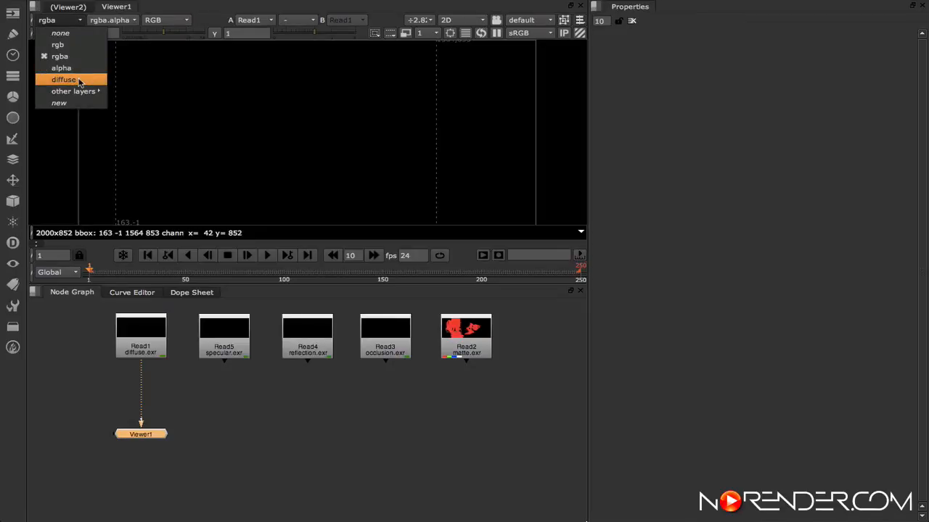
left_click(87, 79)
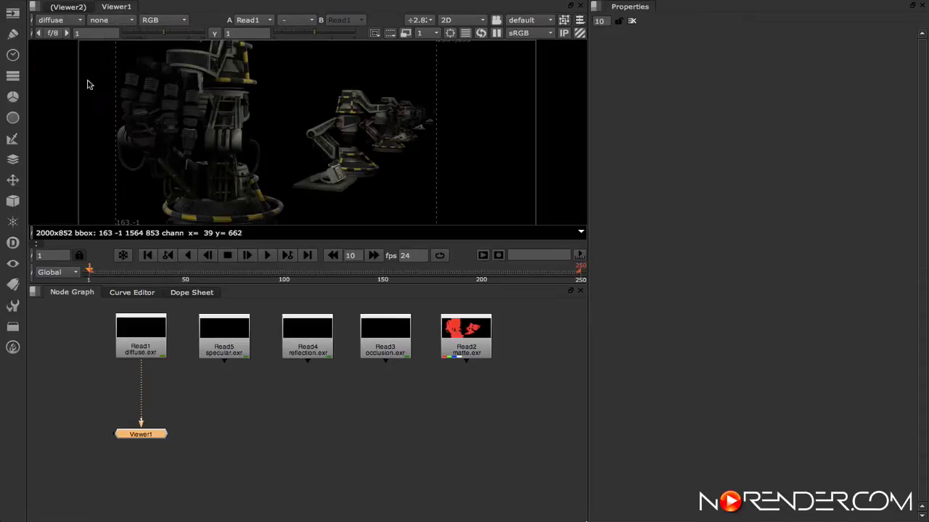
left_click(314, 397)
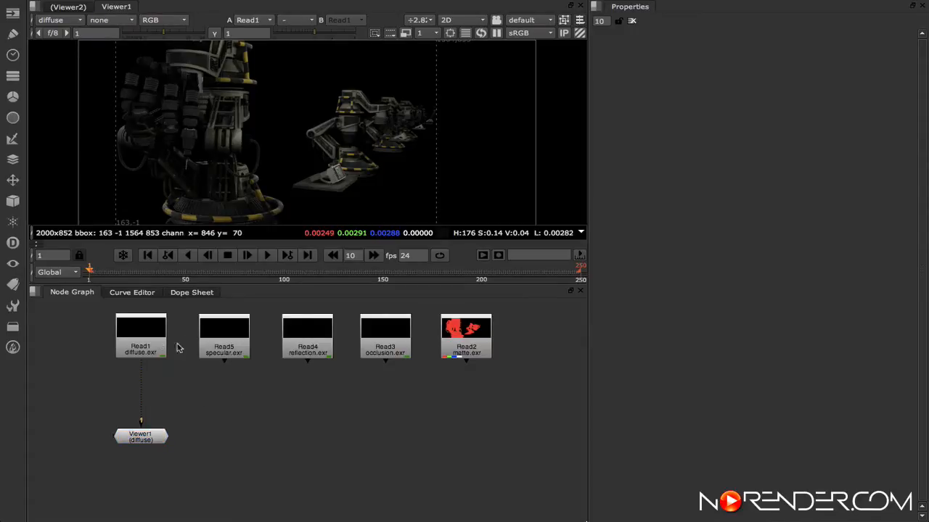
Set Viewer1 to show the rgba layer and move its node a little further below the diffuse Read node.
left_click(154, 335)
left_click(66, 21)
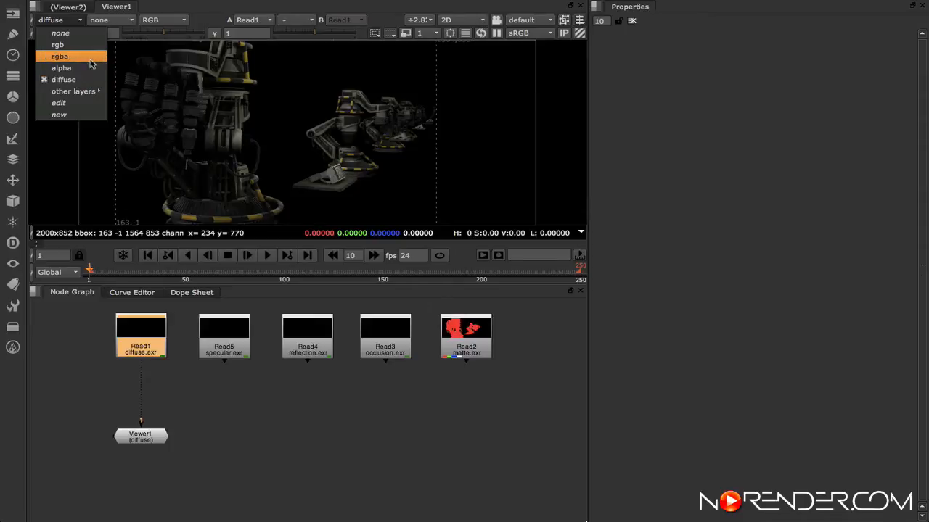
left_click(87, 58)
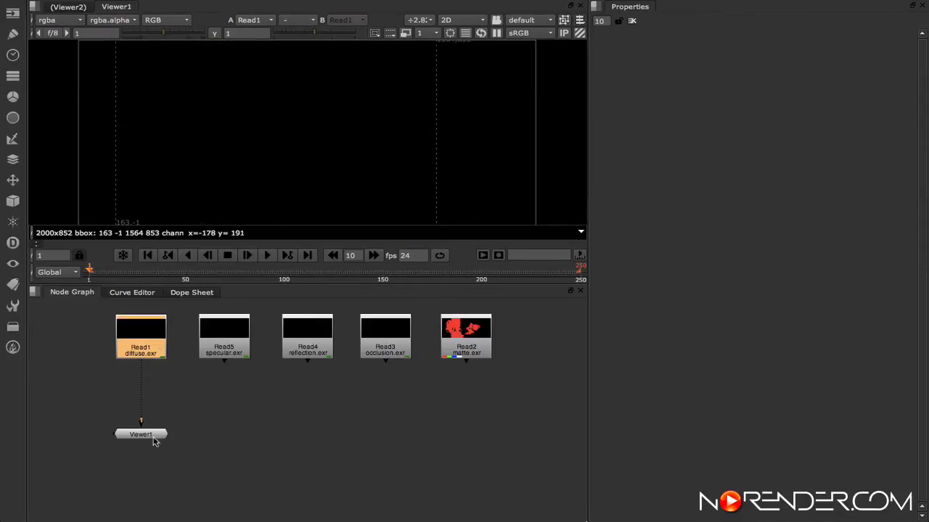
left_click_drag(154, 436, 153, 449)
Insert a Shuffle node between the diffuse.exr Read node and Viewer1, spaced slightly below the Read node.
left_click(147, 344)
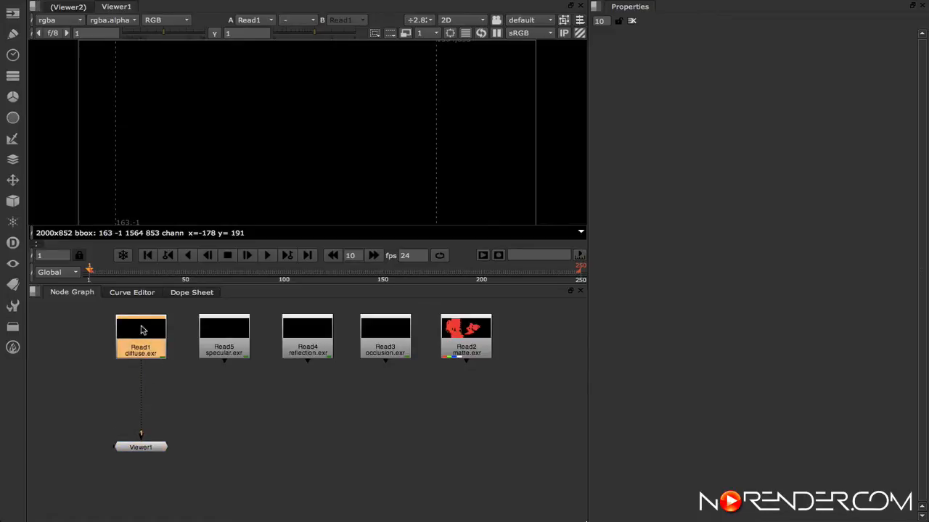
key("Tab")
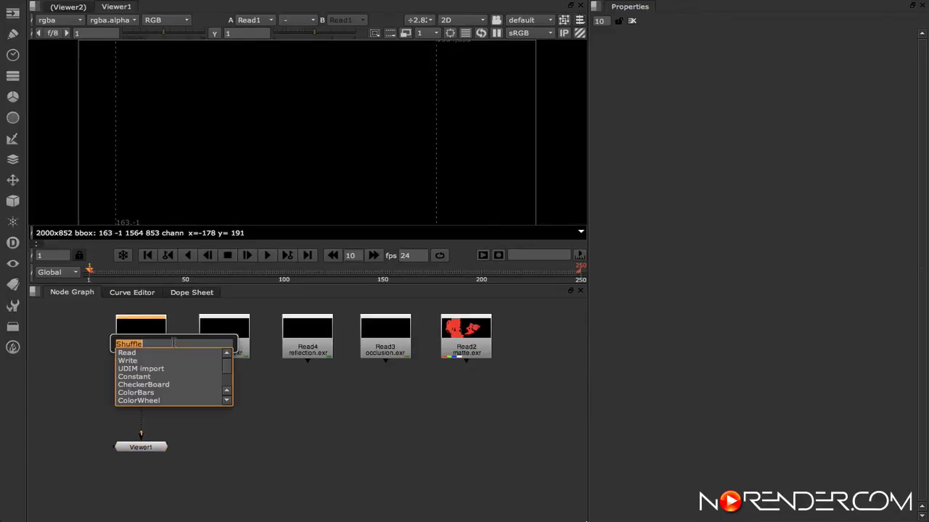
type("shuffle")
key("Return")
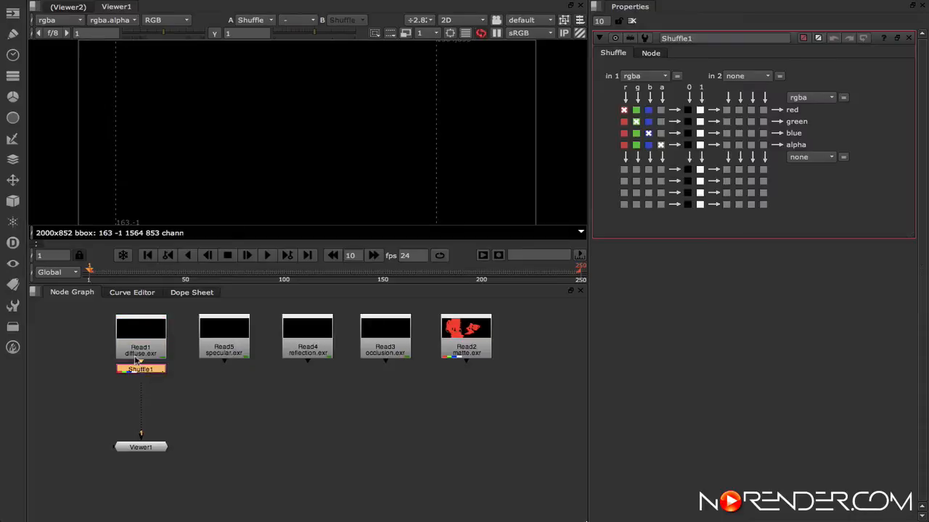
left_click_drag(150, 373, 151, 384)
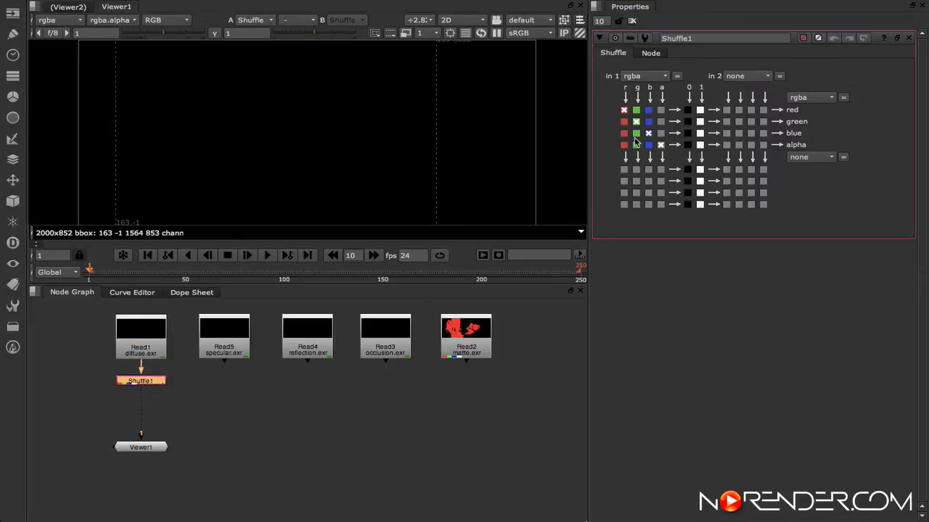
Set the Shuffle node's first input to the diffuse layer and its output to rgba.
left_click(649, 79)
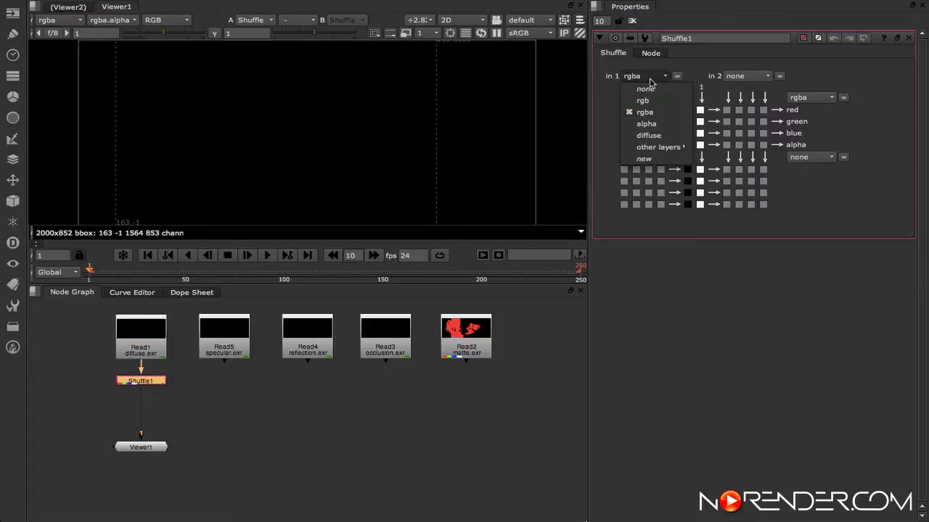
left_click(656, 135)
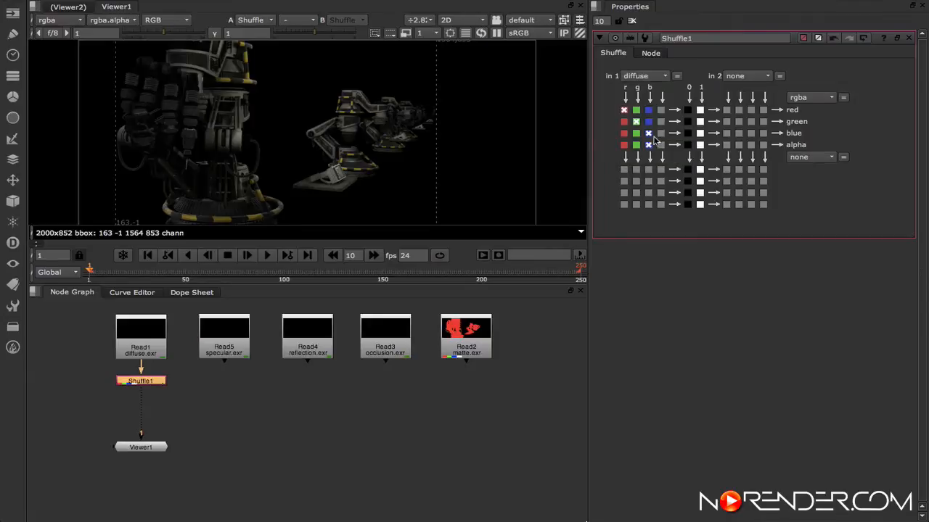
left_click(820, 99)
left_click(831, 127)
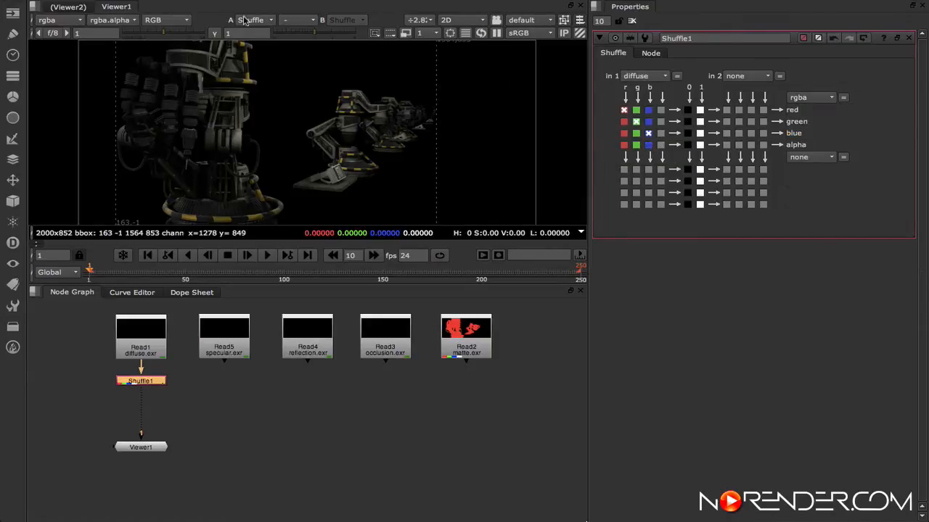
Inspect the shuffled image's rgba layer and blue channel in Viewer1, and clear the Shuffle node's properties.
left_click_drag(150, 447, 150, 476)
left_click(71, 20)
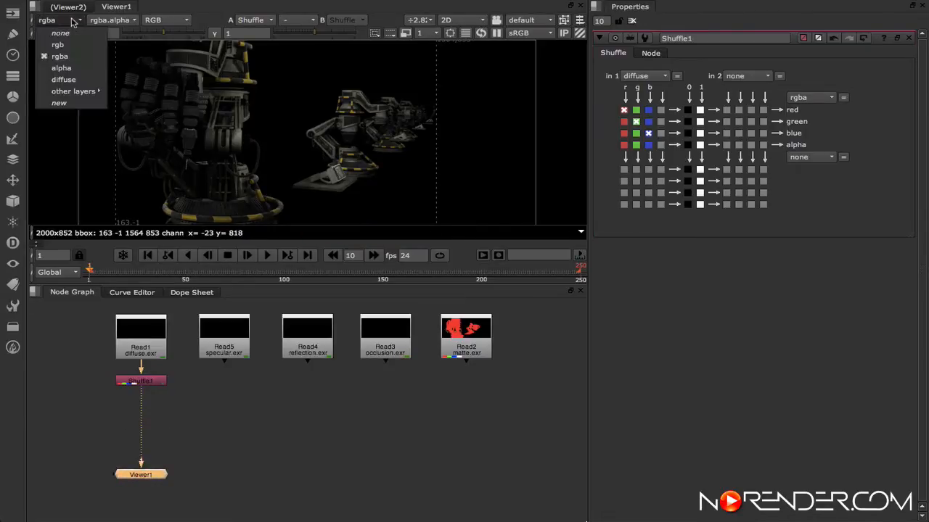
left_click(74, 57)
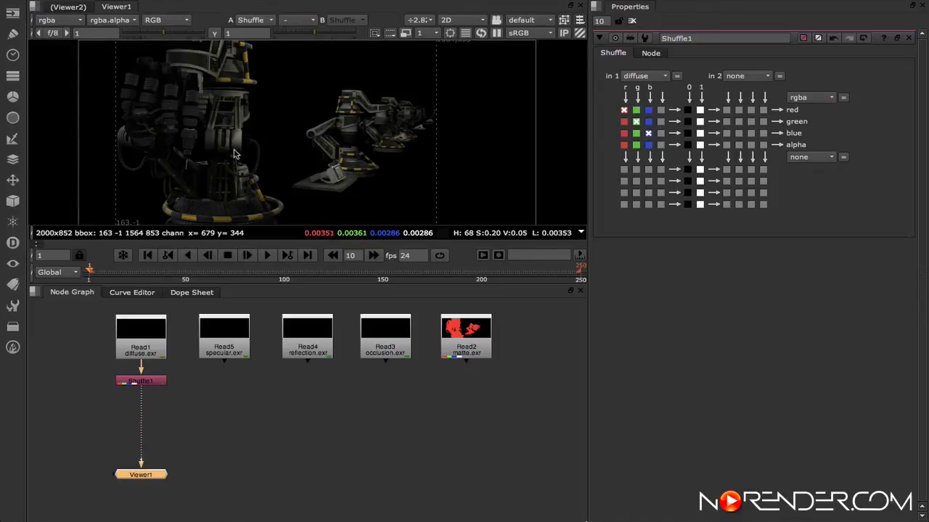
key("b")
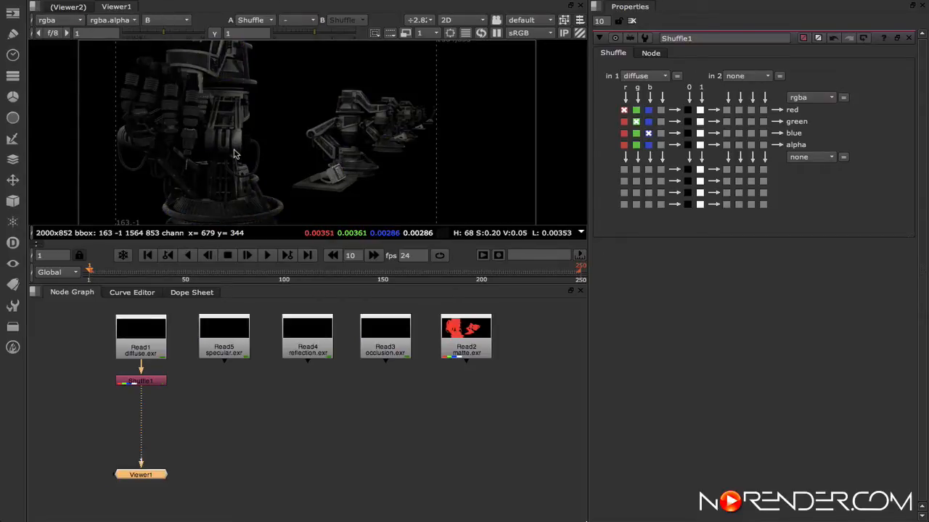
key("b")
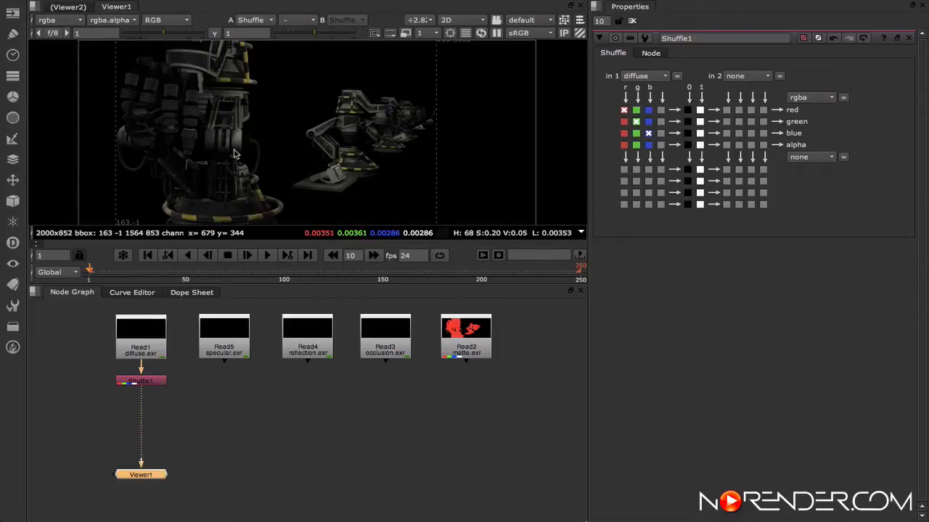
left_click(632, 22)
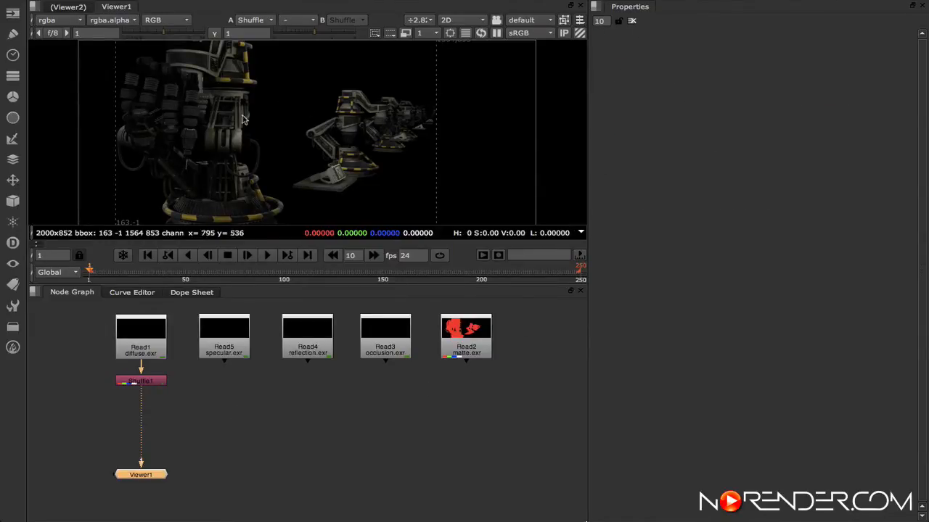
Create a second viewer below the specular.exr Read node, connect it to that node and align it underneath.
left_click_drag(224, 361, 225, 433)
left_click(226, 433)
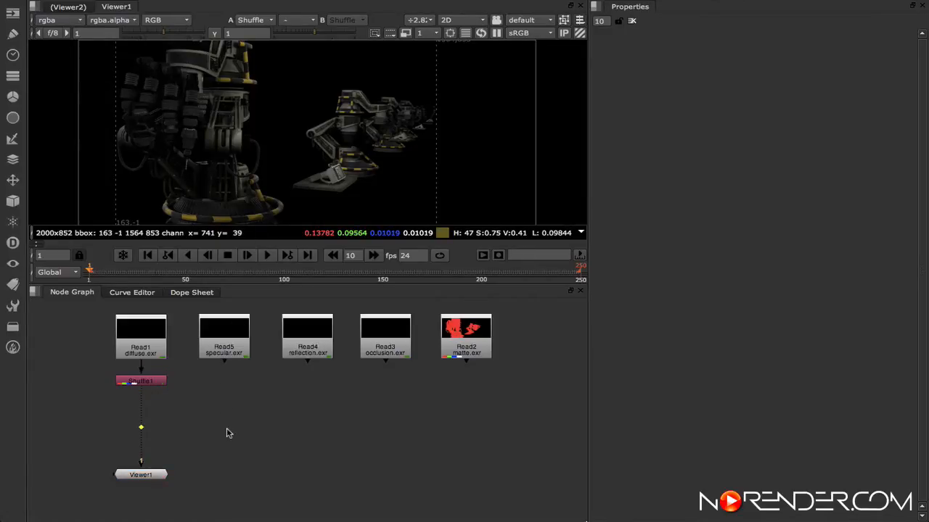
key("super+i")
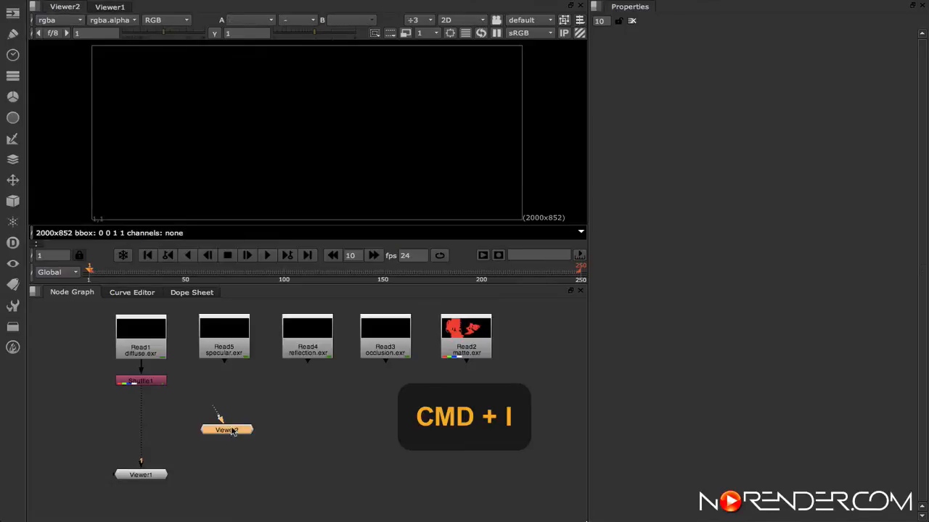
left_click_drag(226, 392, 224, 357)
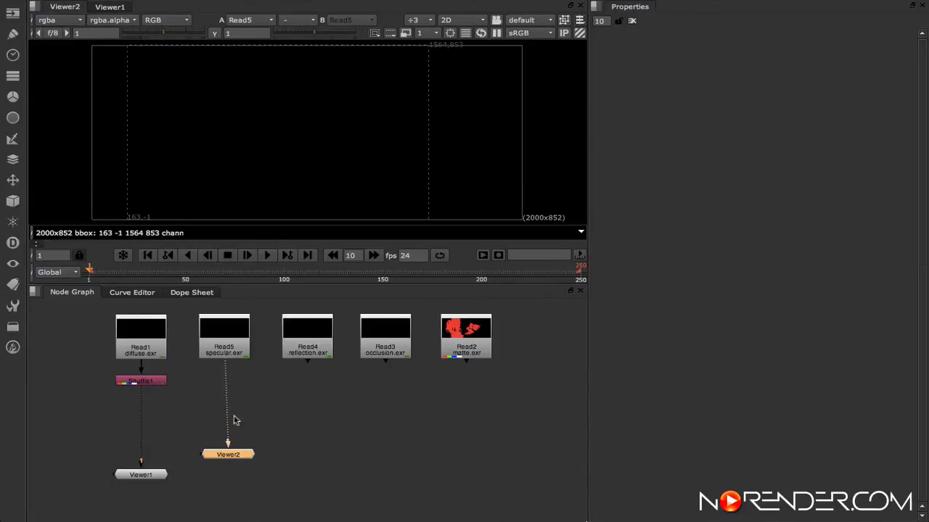
left_click_drag(239, 458, 235, 454)
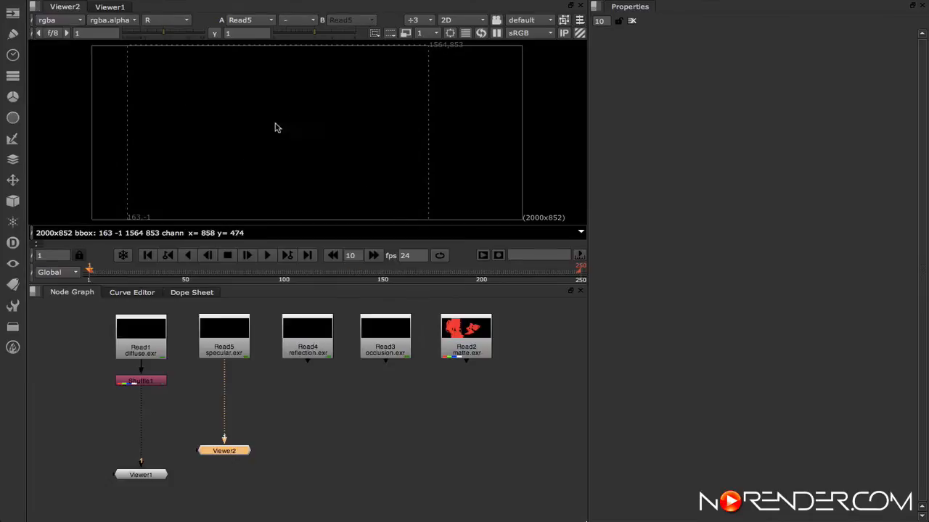
Inspect the specular.exr pass in Viewer2 in RGB, comparing its rgba layer with its specular layer.
key("r")
scroll(294, 162, "up", 1)
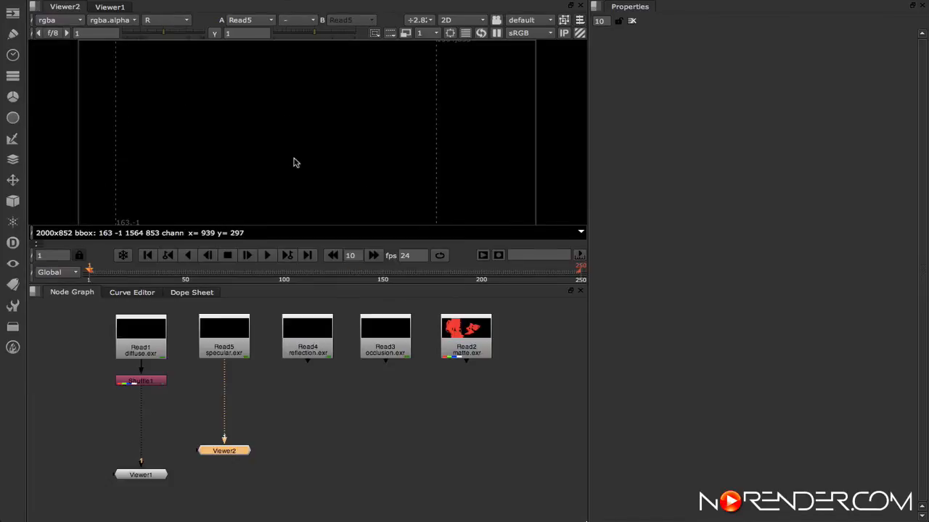
left_click(71, 22)
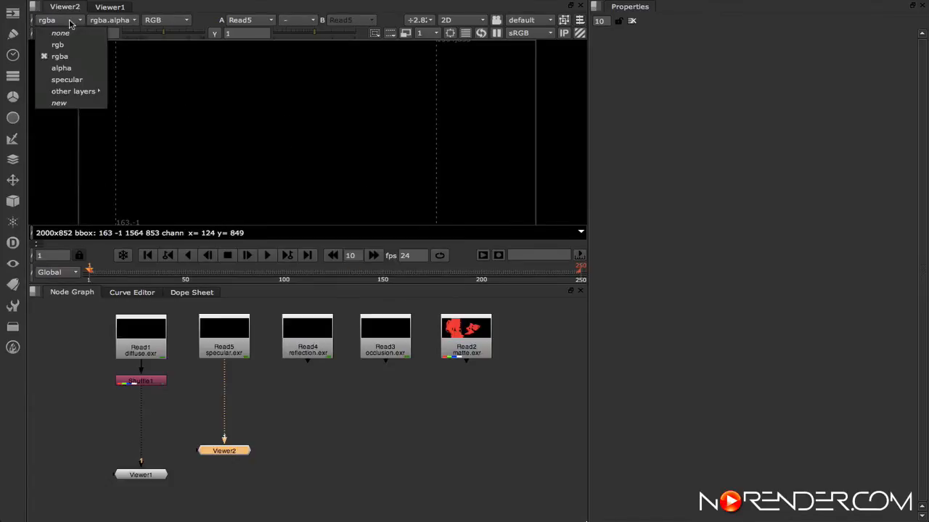
left_click(81, 57)
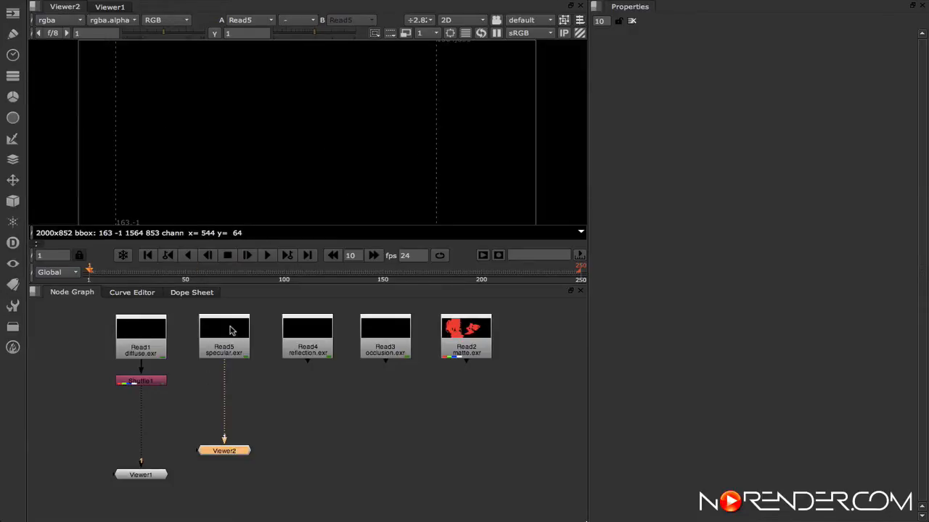
left_click(70, 21)
left_click(67, 79)
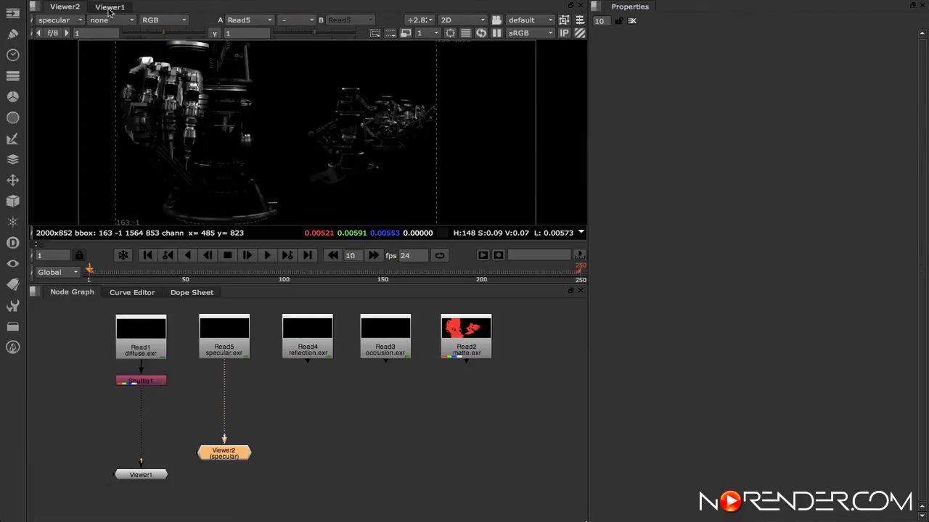
left_click(70, 21)
left_click(66, 81)
Disconnect Viewer2 from the specular.exr Read node and place it beside Viewer1.
left_click_drag(224, 439, 232, 476)
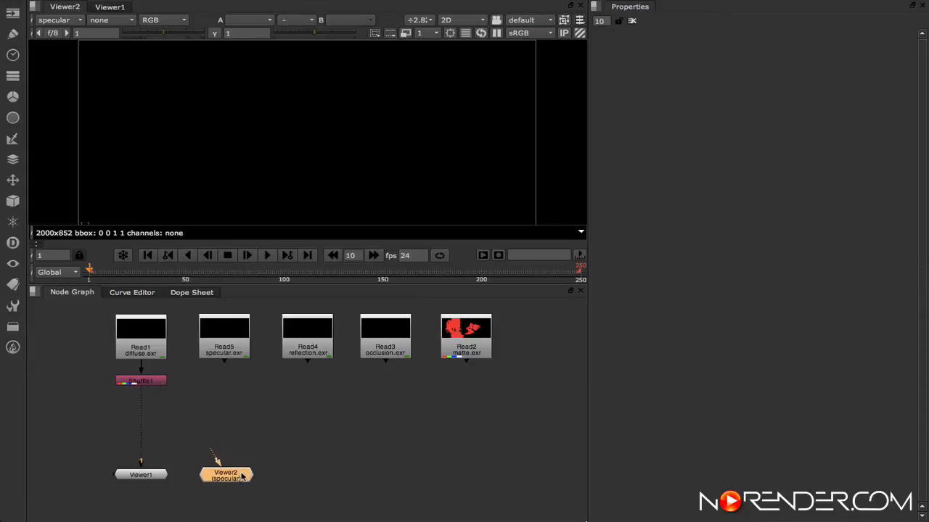
left_click(234, 347)
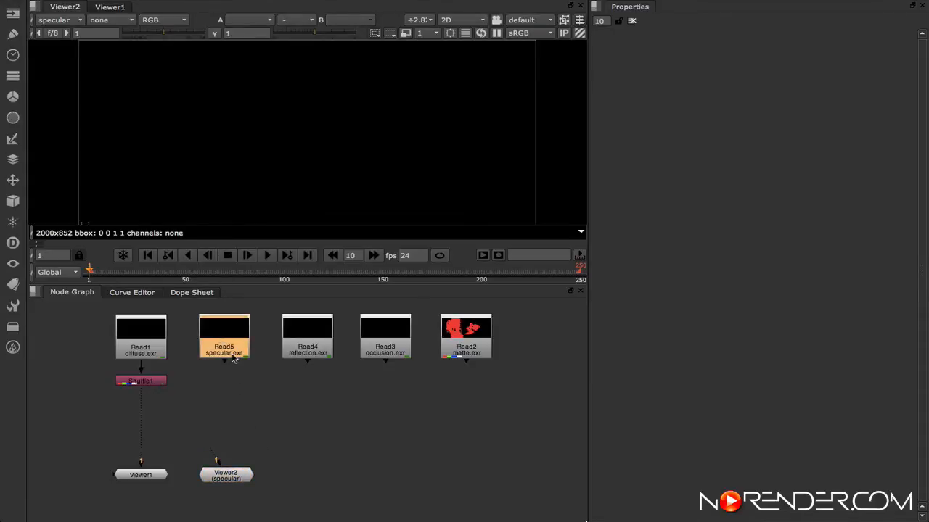
left_click(144, 336)
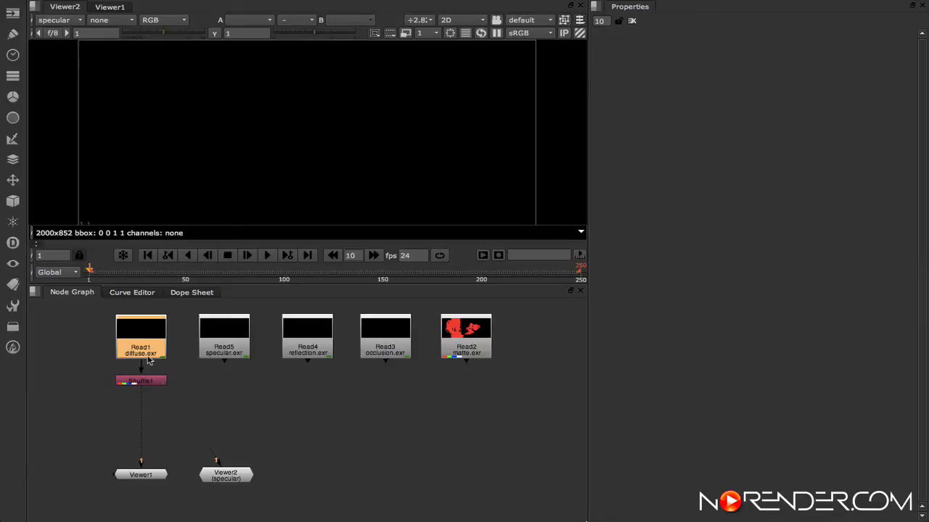
left_click(149, 384)
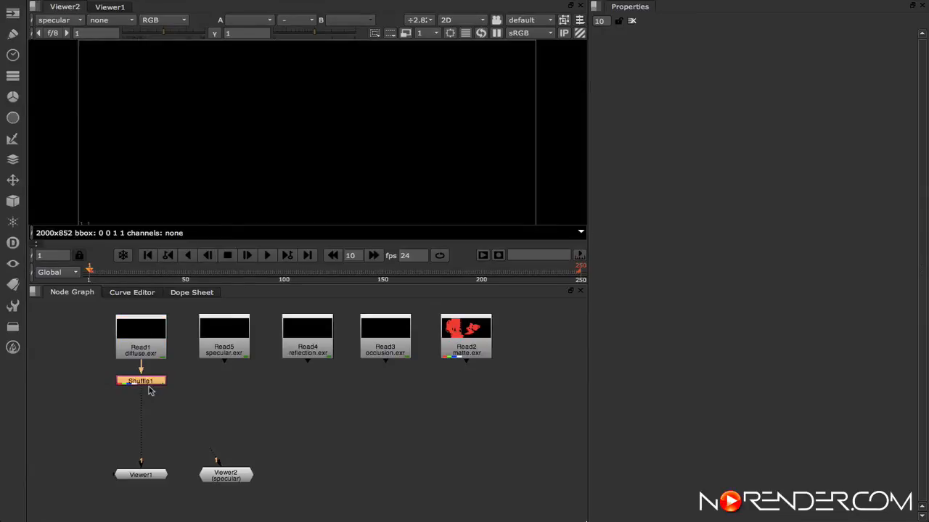
Insert a Merge node between Shuffle1 and Viewer1 with its A input from specular.exr, routed through a right-angle dot.
key("m")
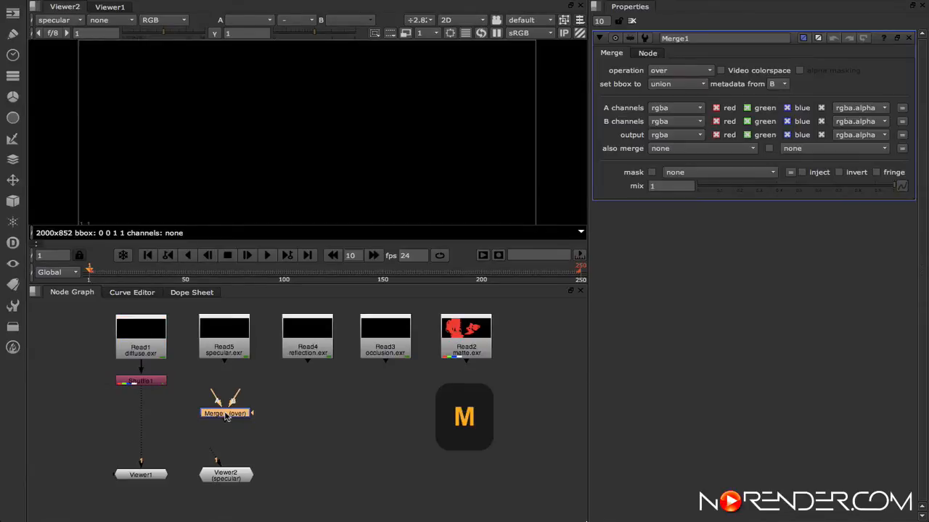
left_click_drag(214, 394, 224, 345)
left_click_drag(227, 417, 147, 413)
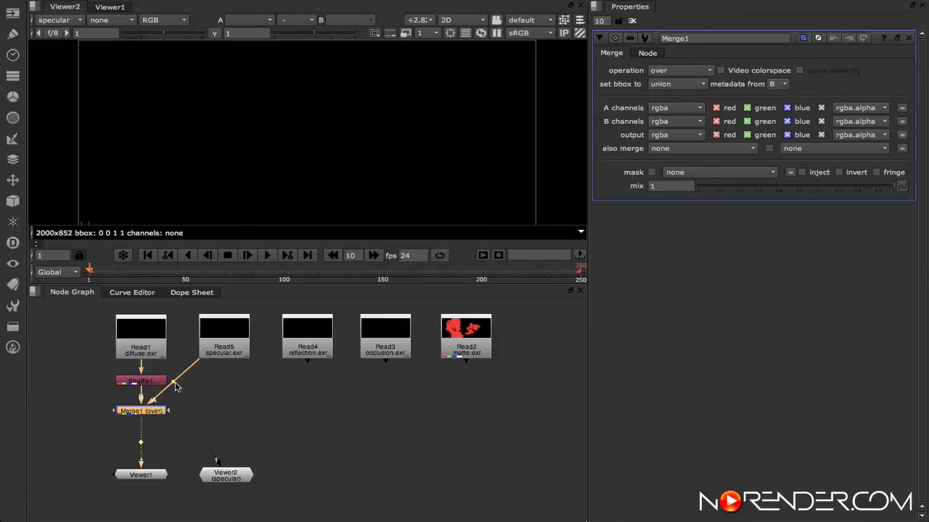
left_click_drag(177, 386, 225, 407, "ctrl")
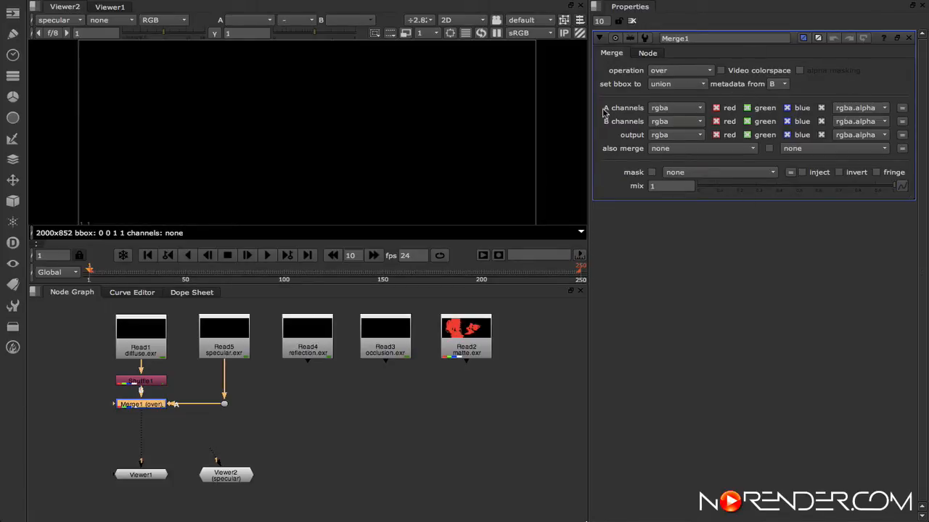
Set the Merge node's A channels to specular, B channels to rgba and operation to plus, and nudge Shuffle1 slightly up.
left_click(667, 109)
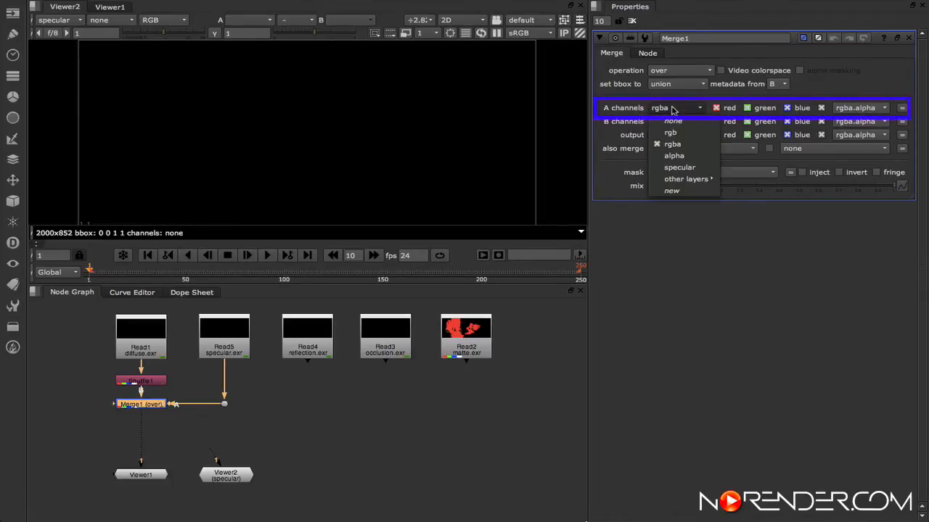
left_click(685, 168)
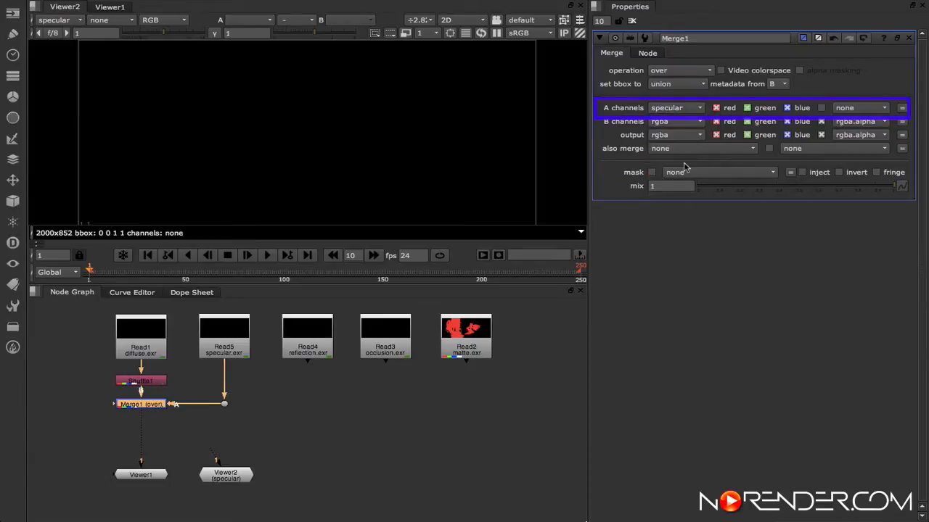
left_click(689, 123)
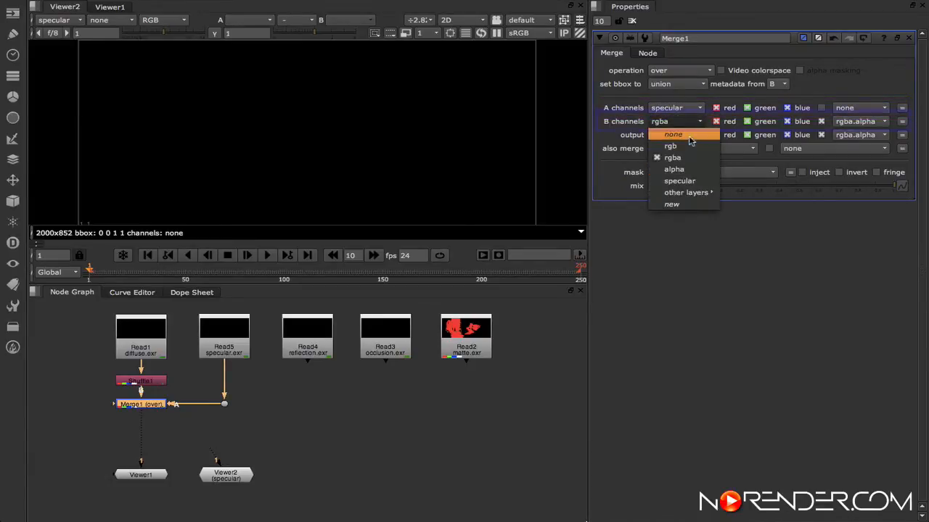
left_click(693, 161)
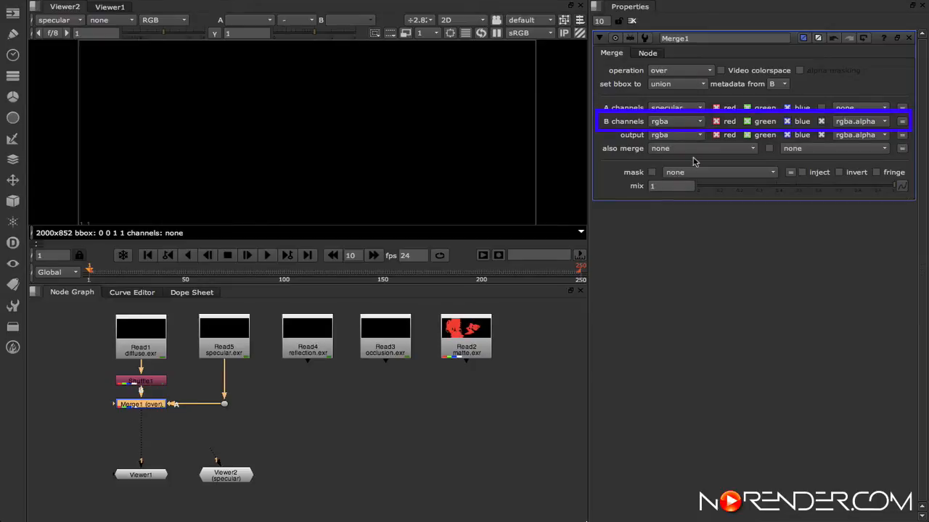
left_click(676, 121)
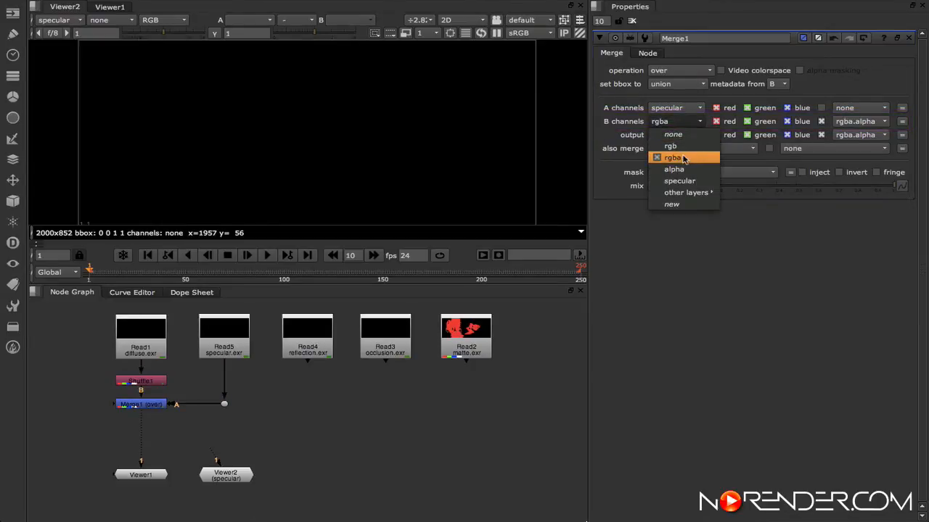
left_click(693, 158)
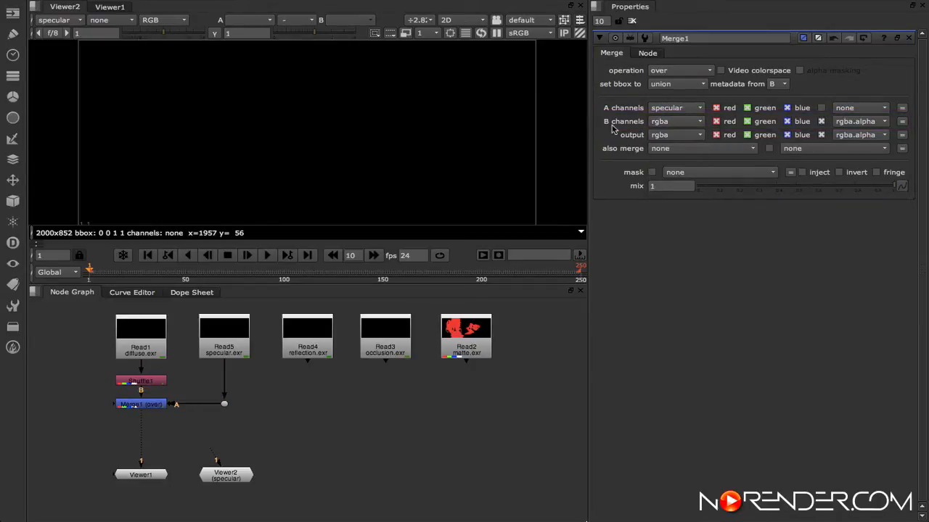
left_click(146, 356)
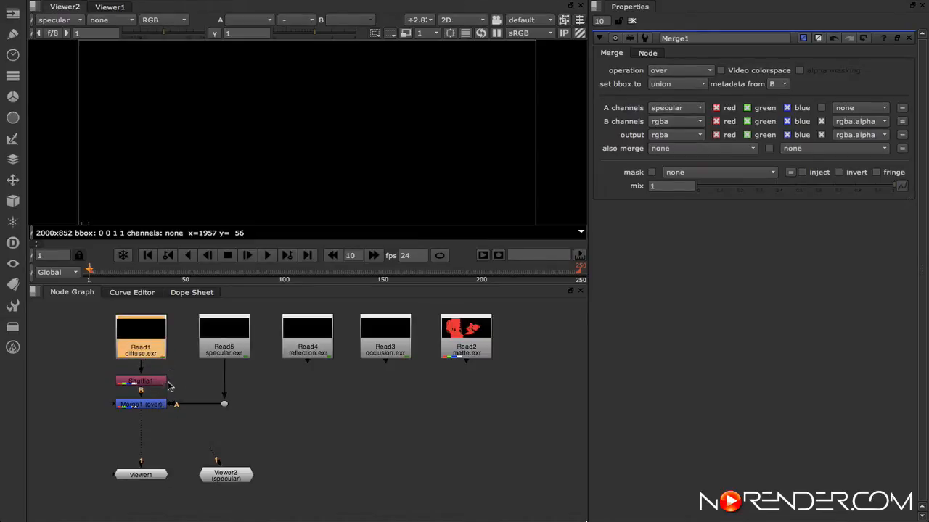
left_click_drag(154, 386, 156, 383)
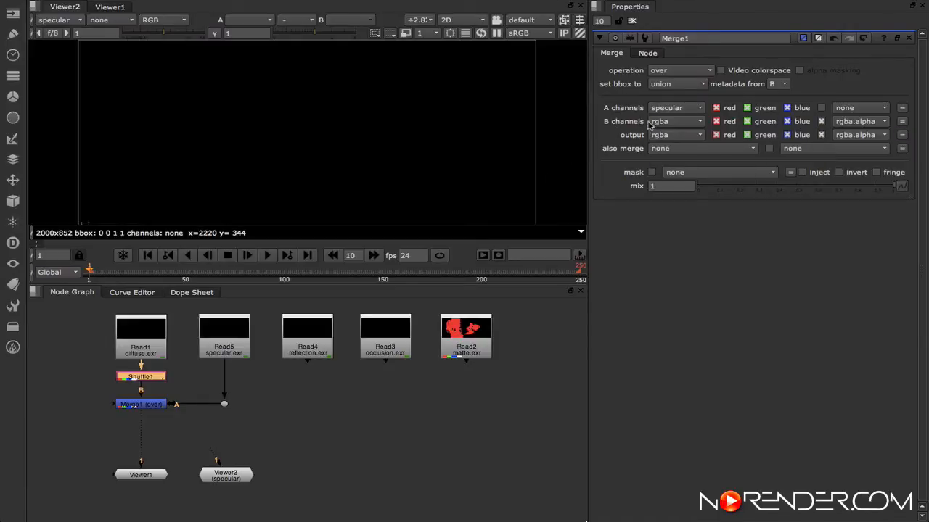
left_click(688, 73)
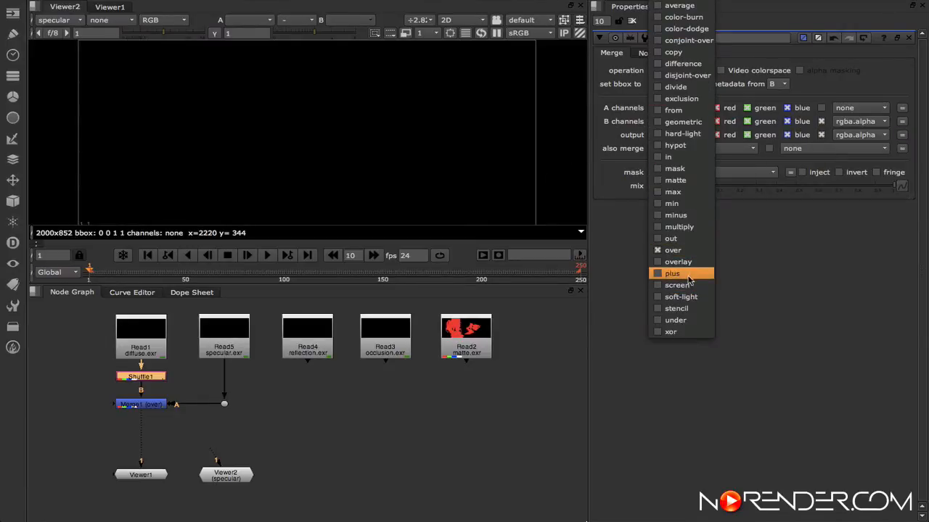
left_click(673, 274)
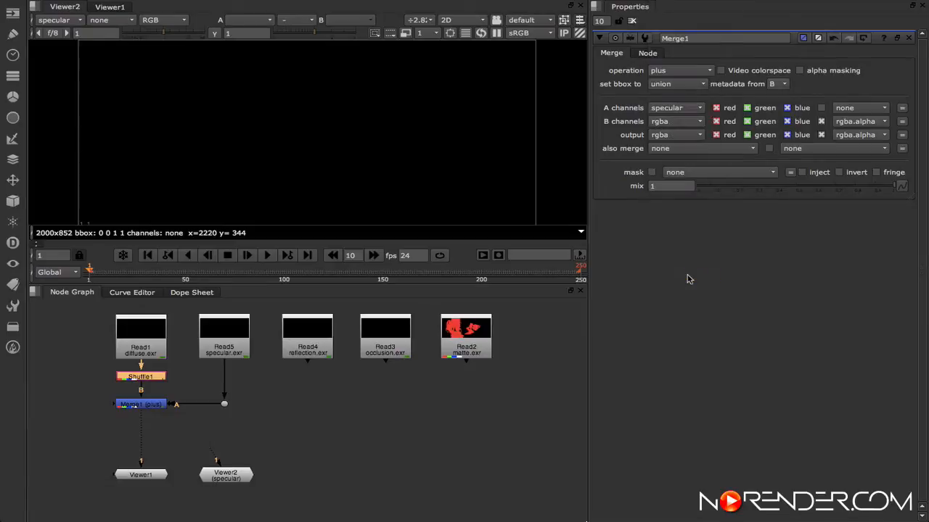
Set Viewer2's layer back to rgba and display the merged diffuse and specular image in Viewer1.
left_click(58, 20)
left_click(72, 57)
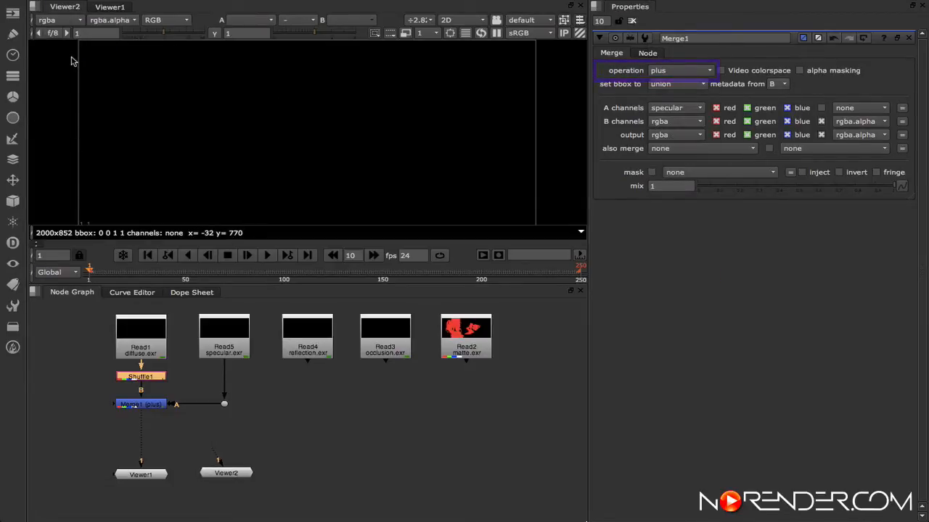
double_click(145, 475)
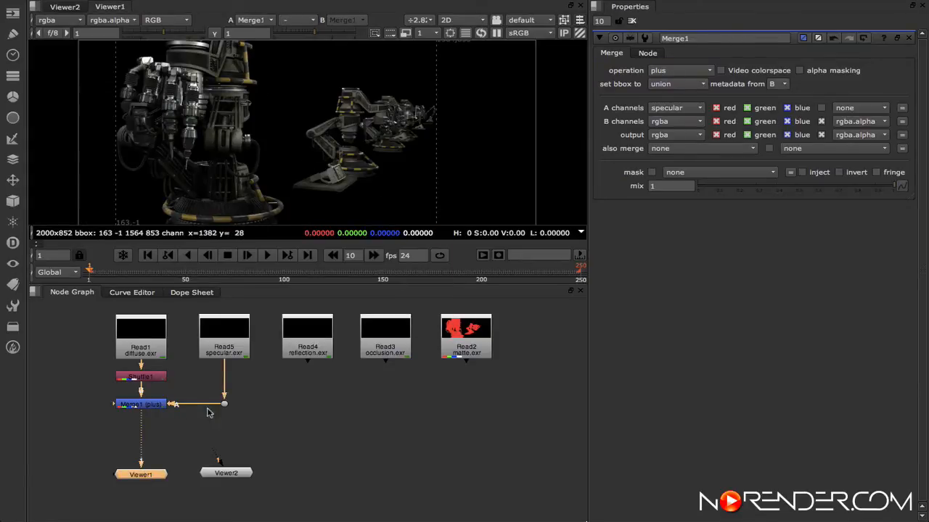
Compare the image in Viewer1 with and without the specular pass by disabling and re-enabling the Merge node.
left_click(142, 405)
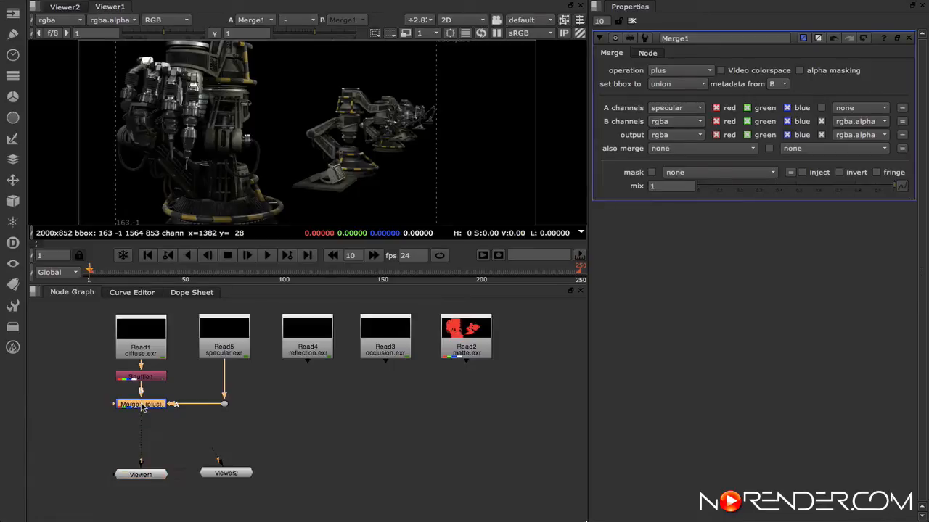
key("d")
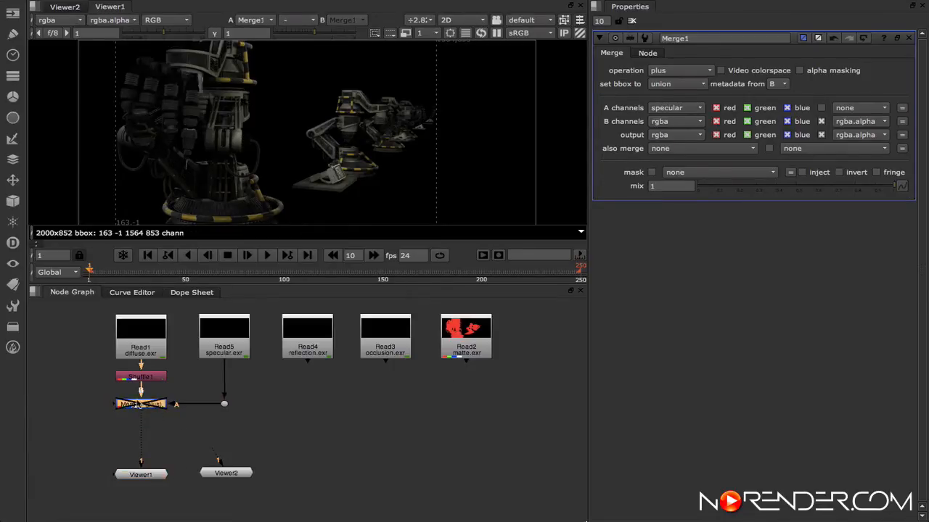
key("d")
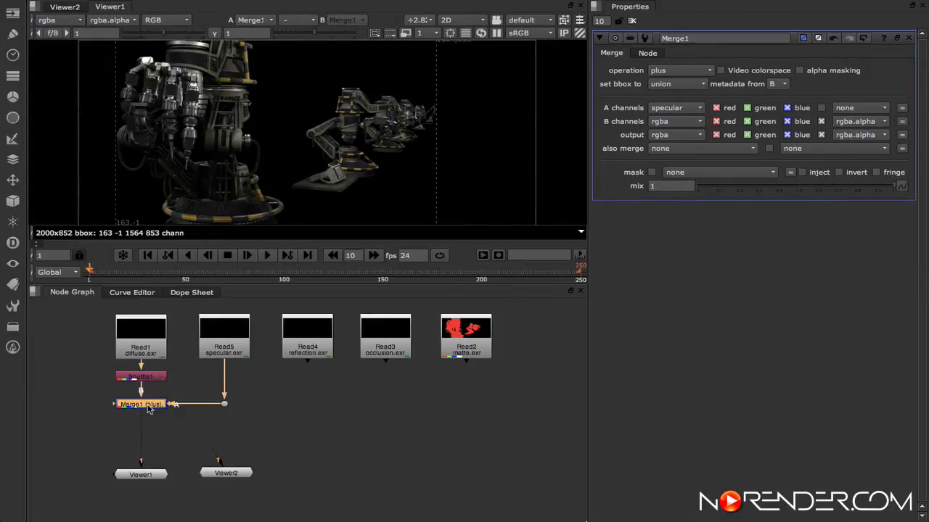
key("d")
left_click(152, 334)
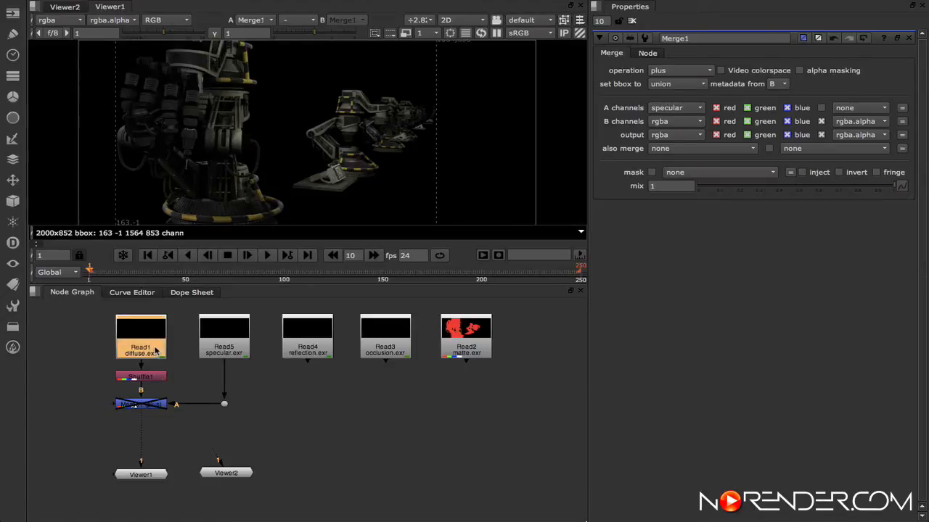
left_click(159, 378)
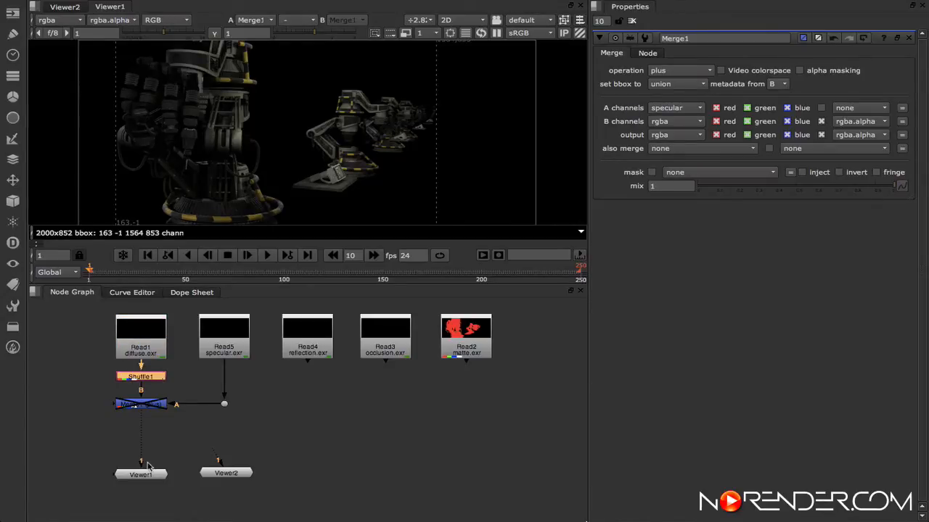
left_click(153, 406)
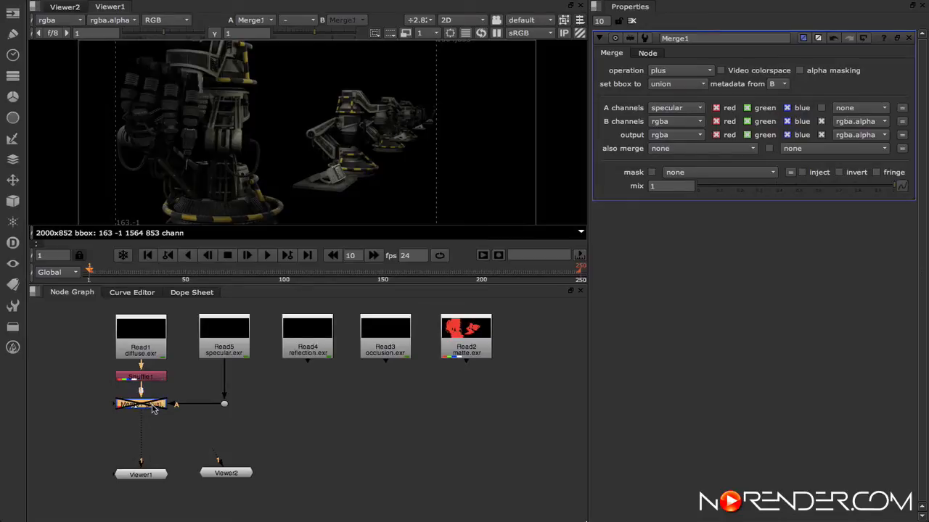
key("d")
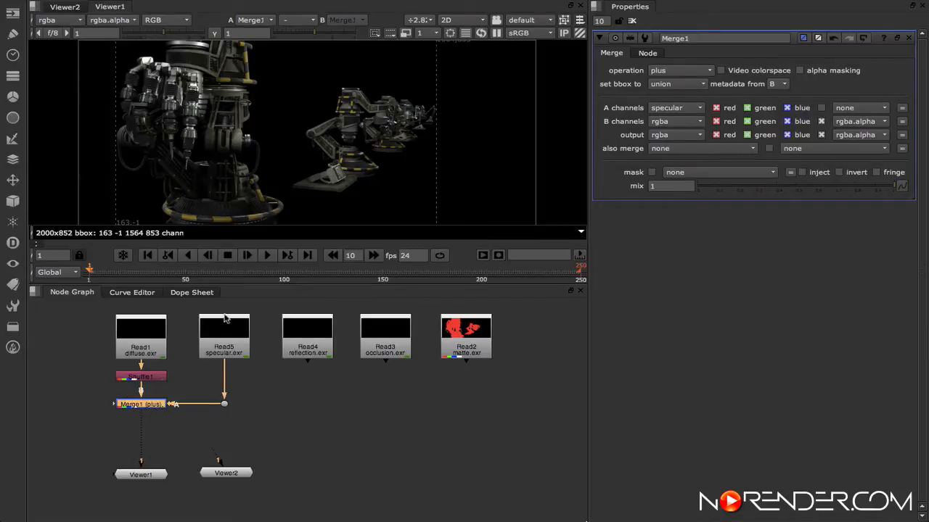
Align Viewer2 below the reflection.exr Read node, connect it to that node and display the reflection layer.
left_click(238, 354)
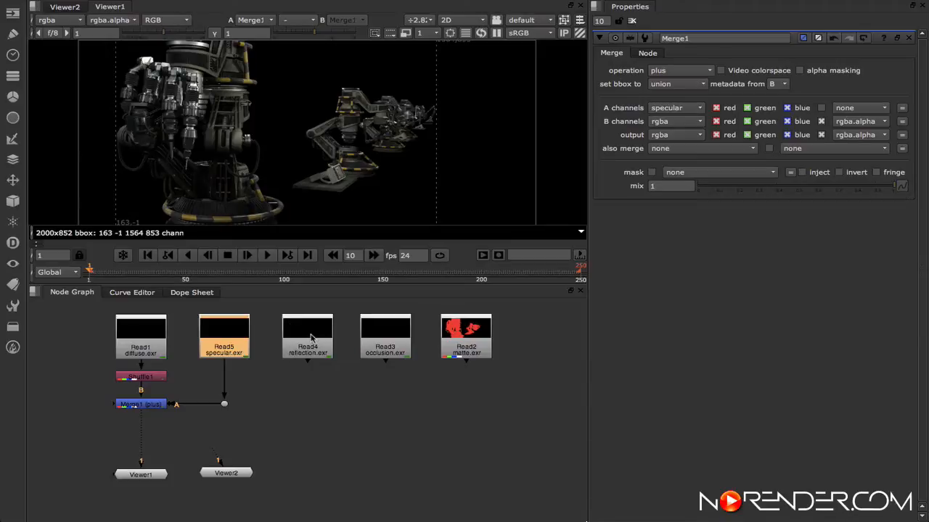
left_click(310, 337)
left_click_drag(235, 476, 323, 472)
left_click_drag(304, 442, 308, 369)
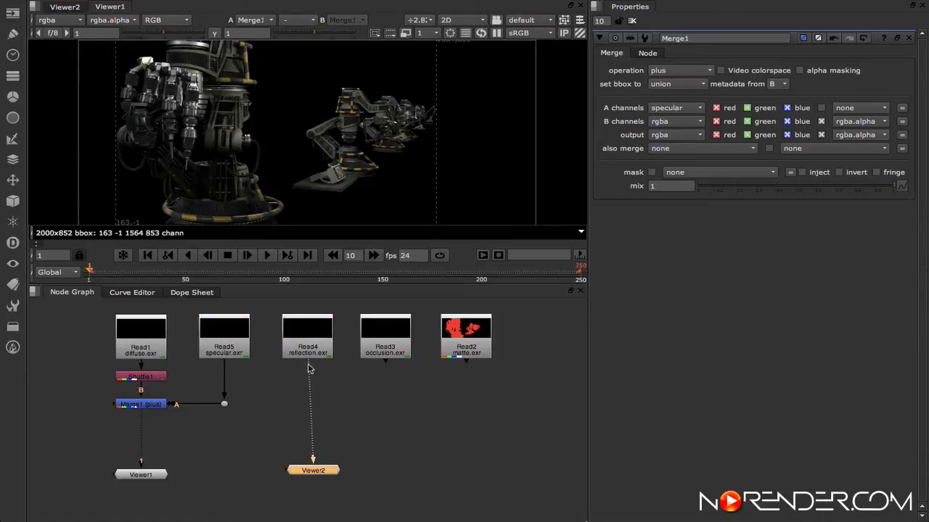
left_click_drag(326, 476, 320, 477)
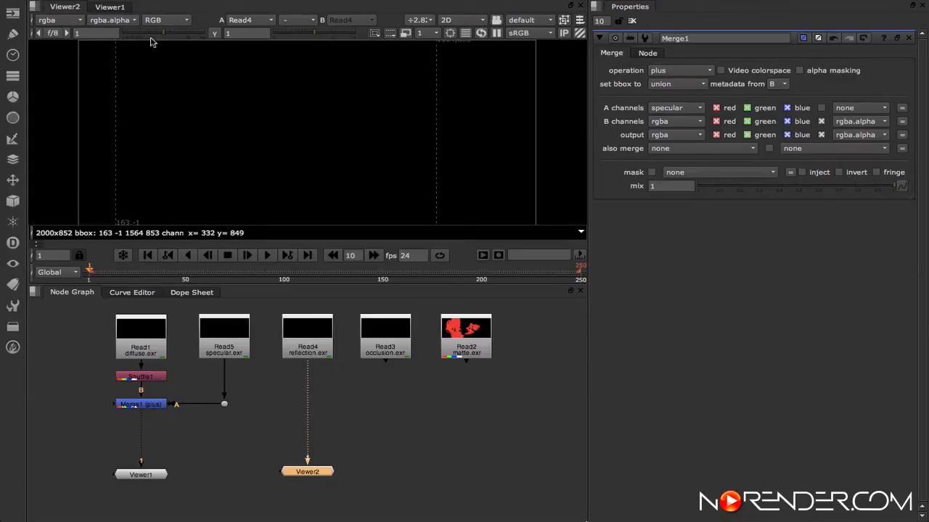
left_click(68, 21)
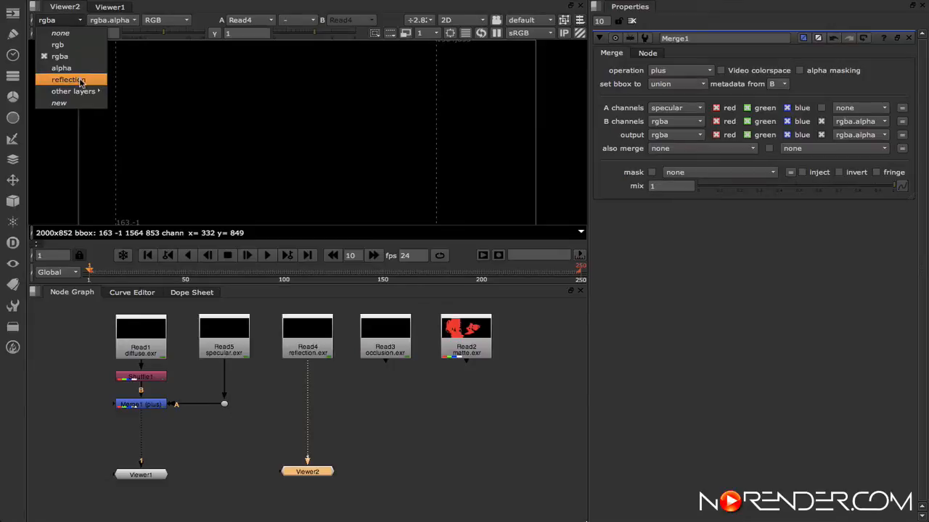
left_click(79, 81)
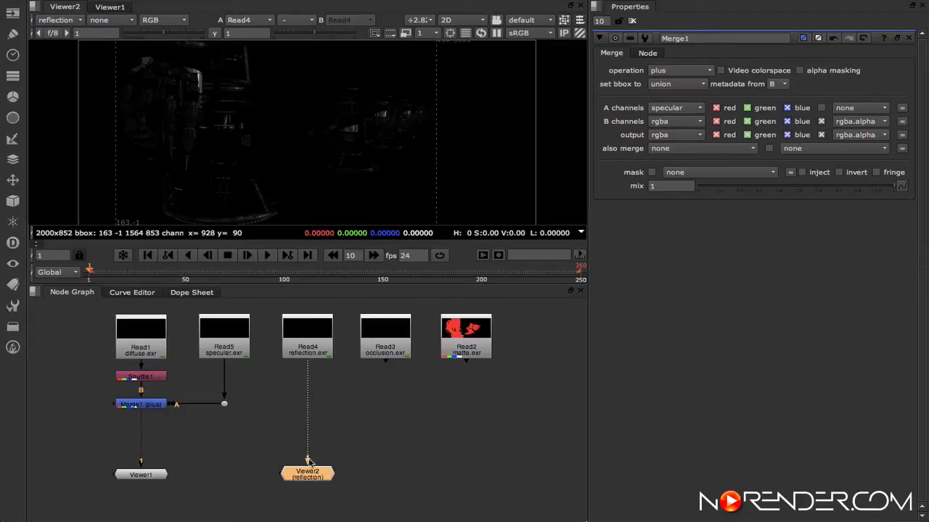
Detach Viewer2, insert a new Merge node below Merge1 with reflection.exr as its A input, and route that pipe through a right-angled dot.
left_click_drag(308, 456, 313, 406)
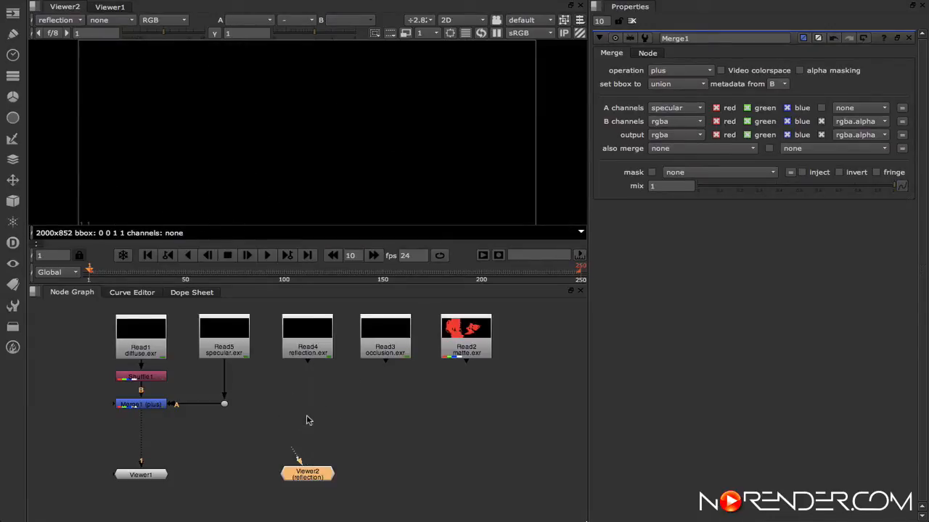
left_click(306, 420)
key("m")
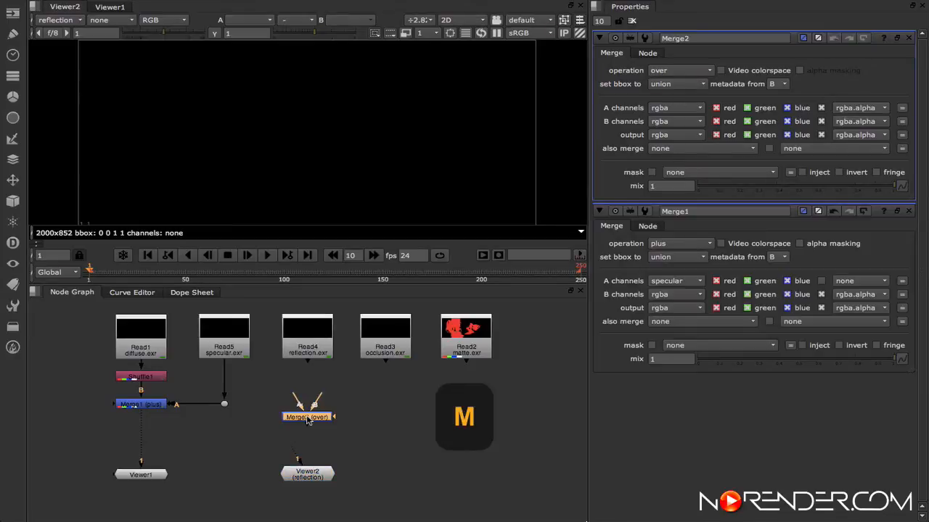
left_click_drag(299, 403, 309, 339)
left_click_drag(316, 425, 145, 434)
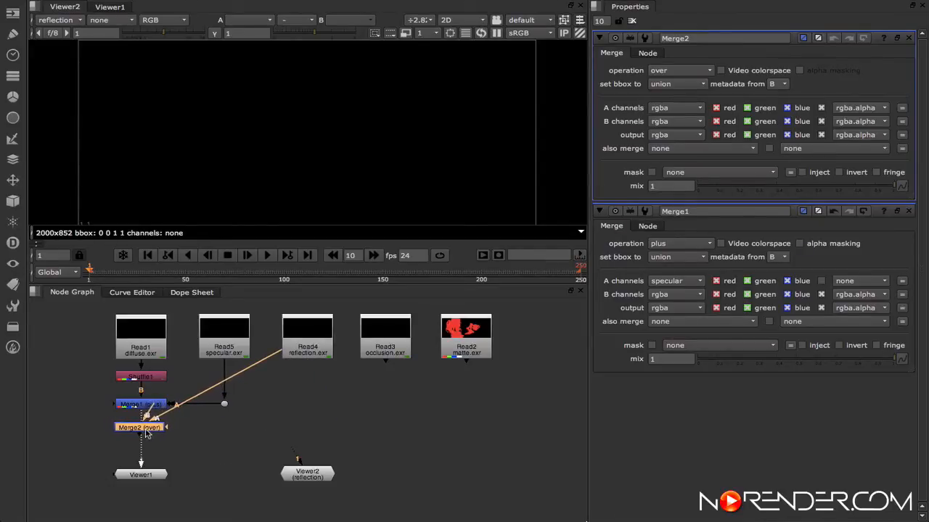
left_click(225, 396)
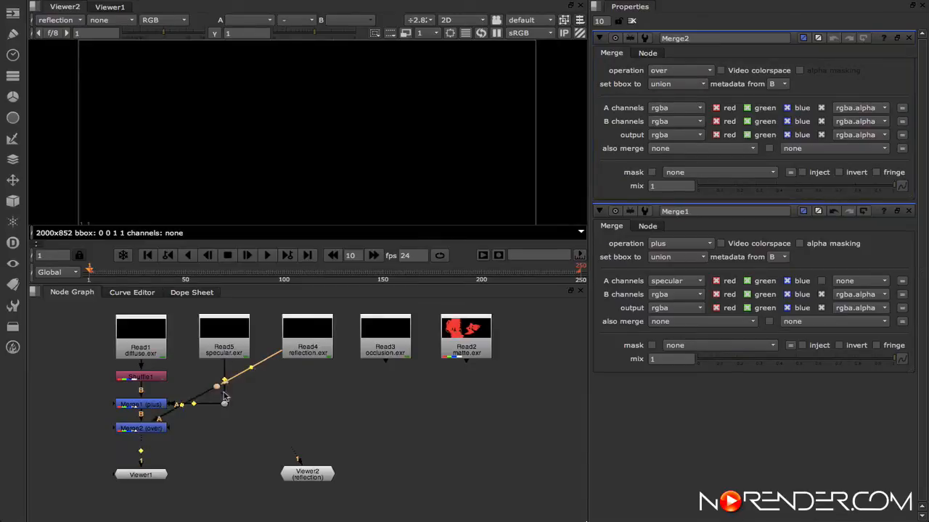
left_click_drag(217, 387, 307, 431)
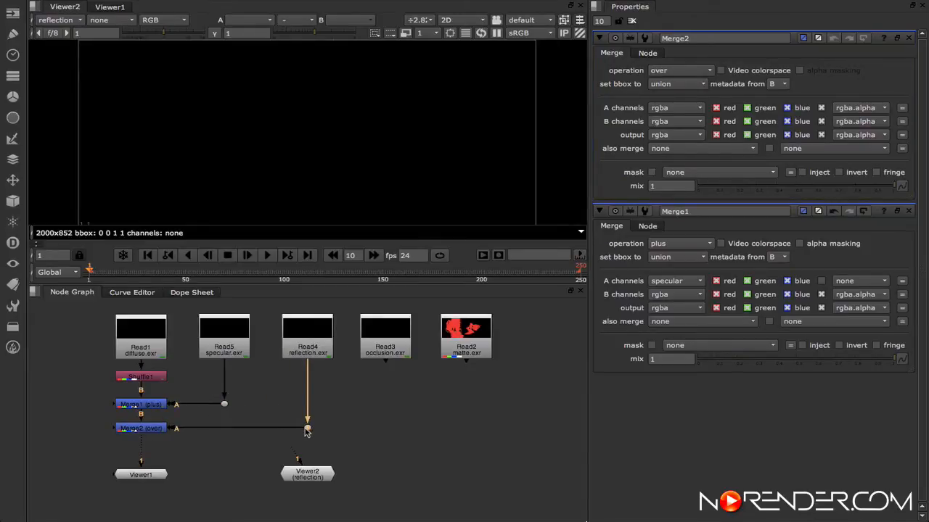
Set the A channels of Merge2 to reflection, keeping rgba for its B channels.
left_click(148, 429)
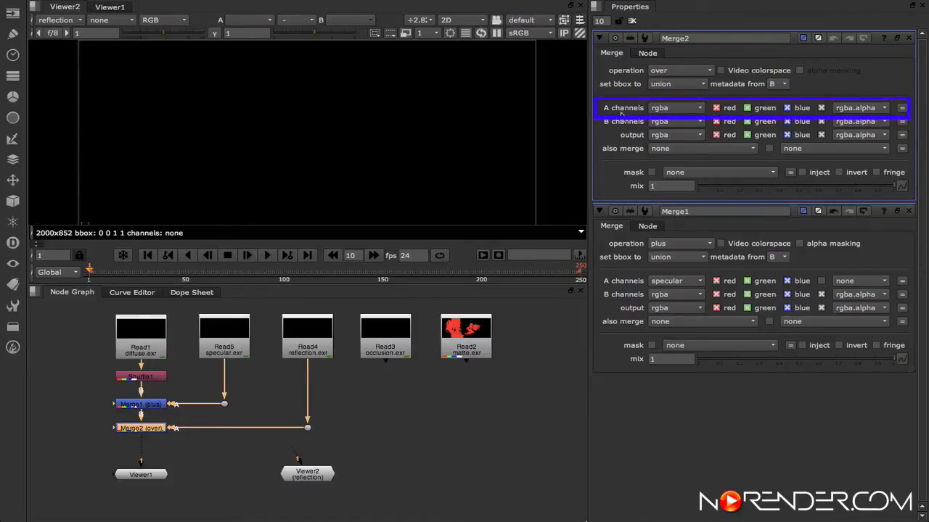
left_click(681, 109)
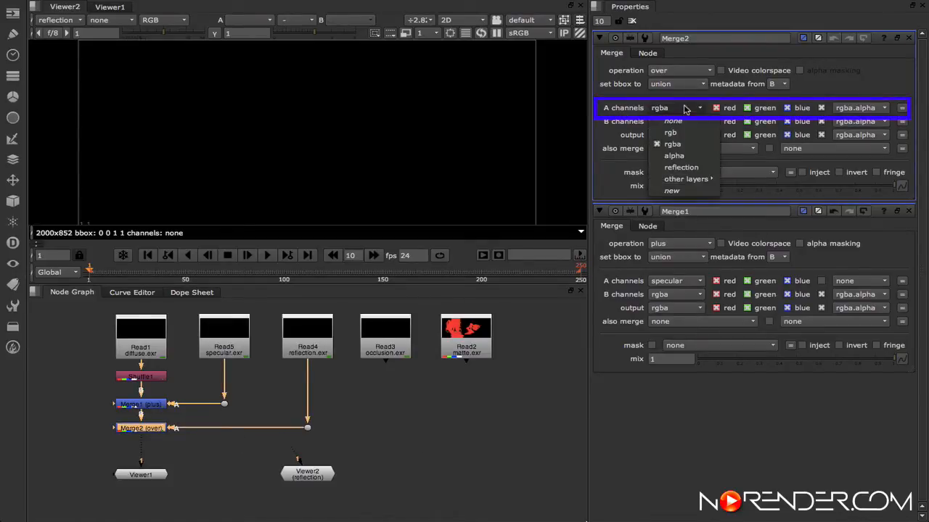
left_click(697, 165)
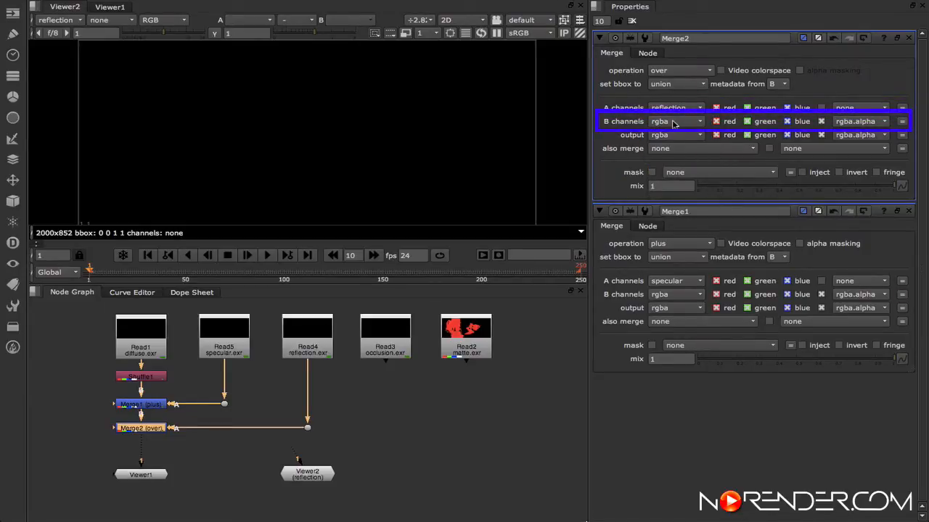
left_click(153, 408)
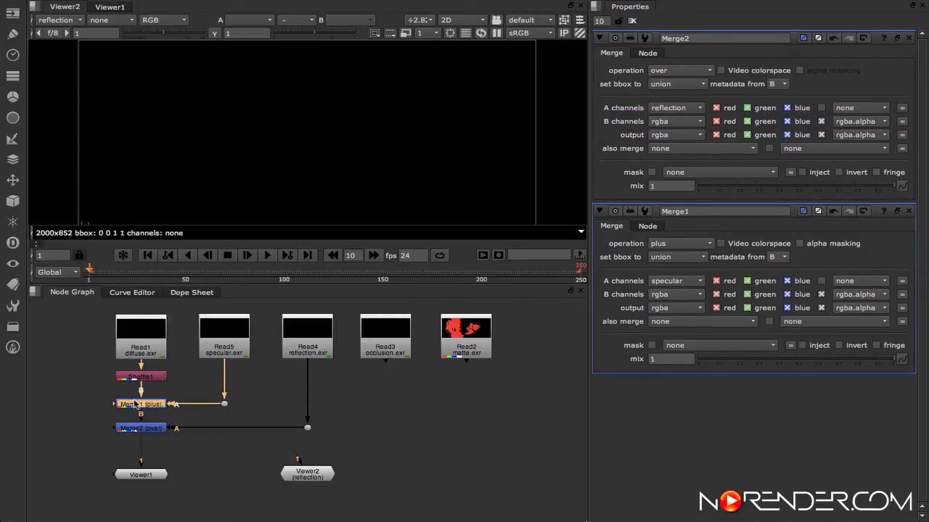
View the rgba result of Merge2 in Viewer1 and review the diffuse, specular and reflection Read nodes feeding it.
double_click(145, 477)
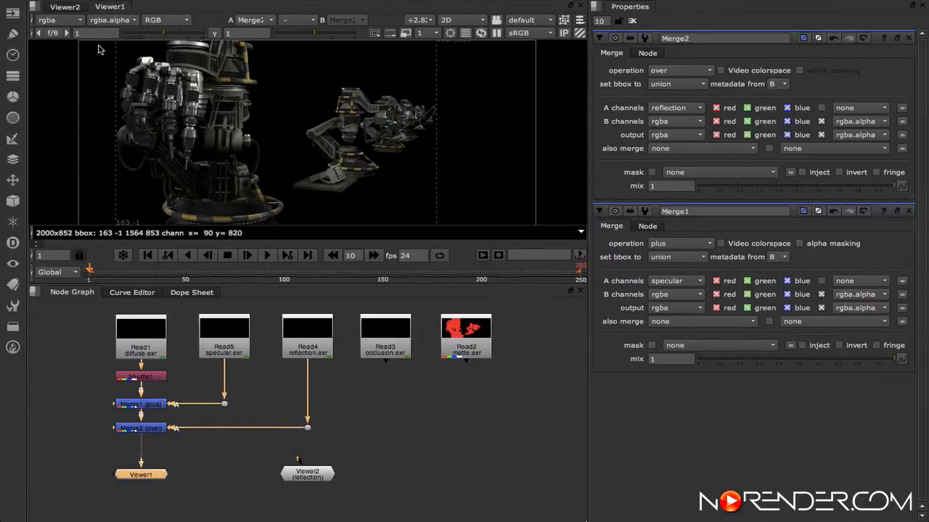
left_click(47, 20)
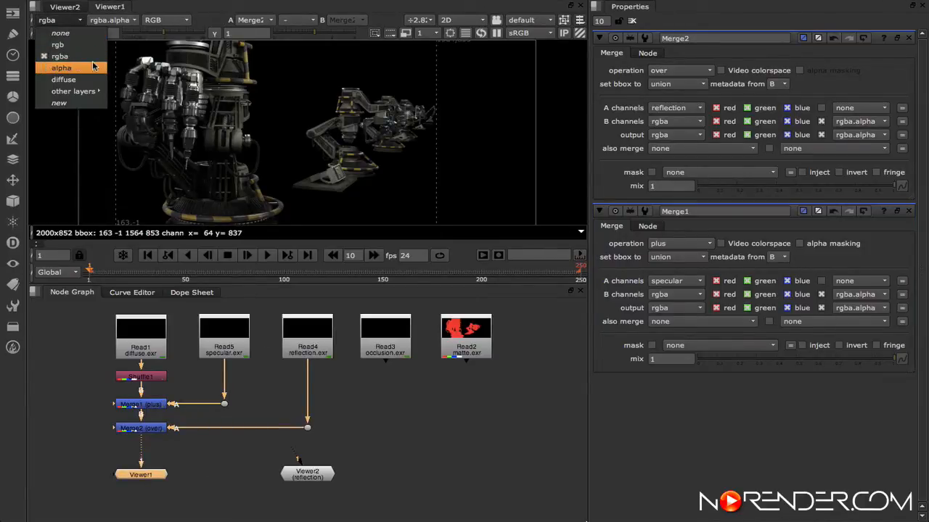
left_click(77, 58)
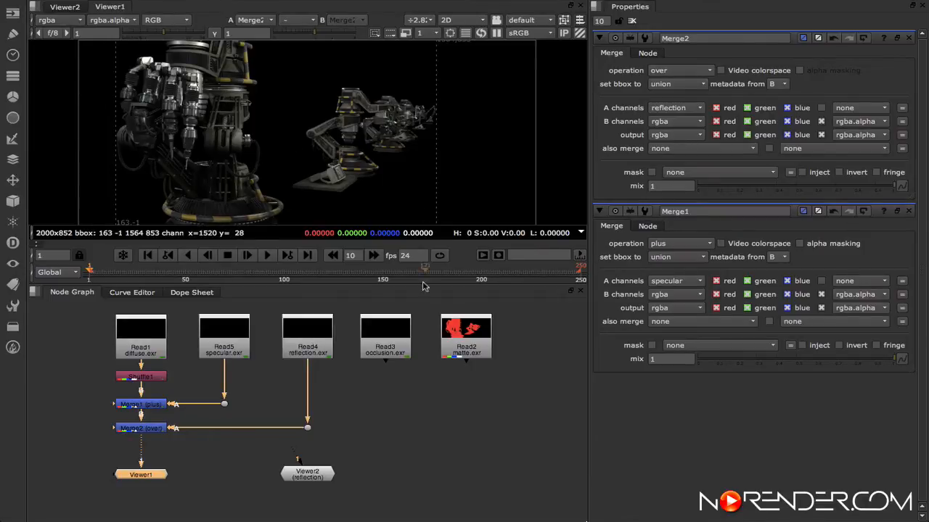
left_click(136, 337)
left_click(228, 342)
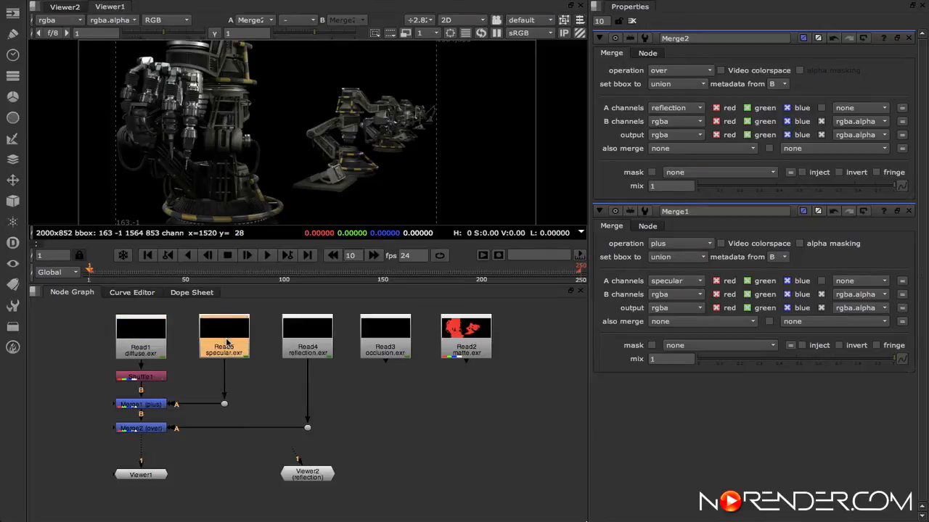
left_click(317, 347)
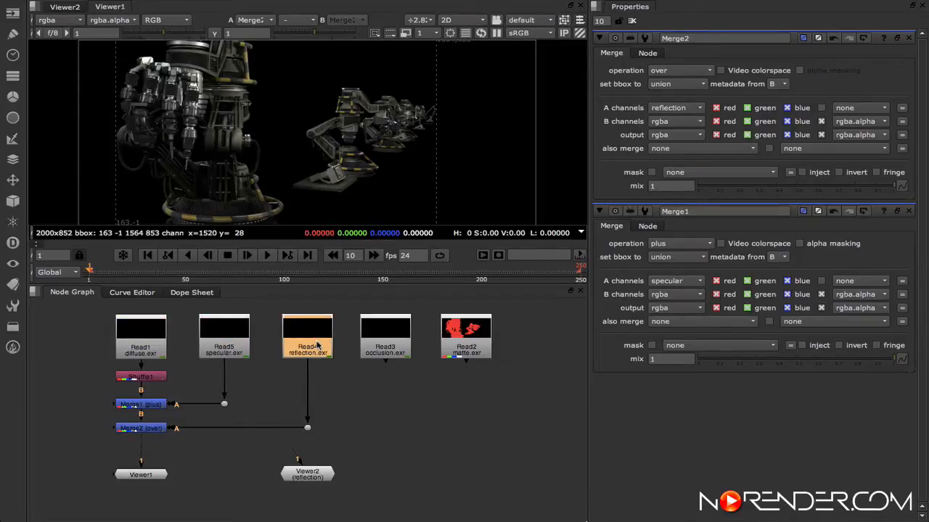
Compare the whole image in Viewer1 with and without the reflection pass by repeatedly disabling and re-enabling Merge2.
left_click(151, 431)
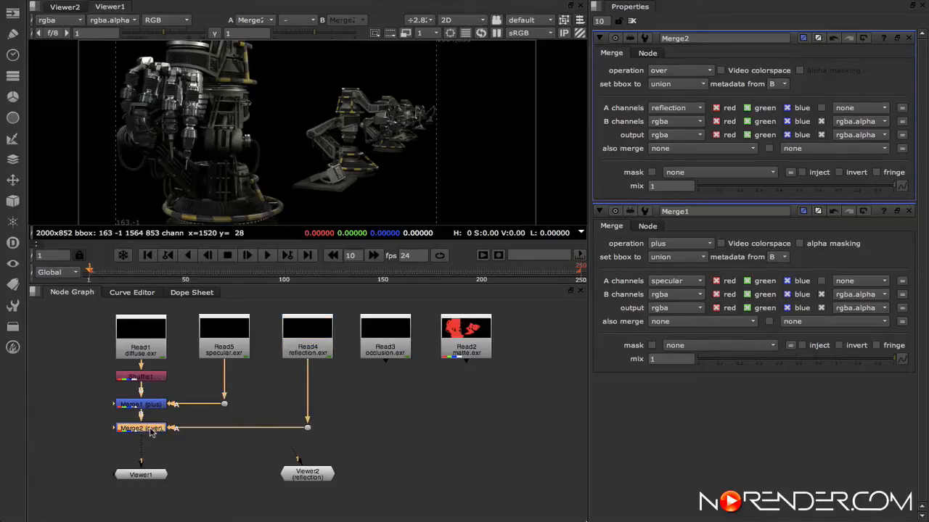
key("d")
key("d")
key("d")
key("d")
key("d")
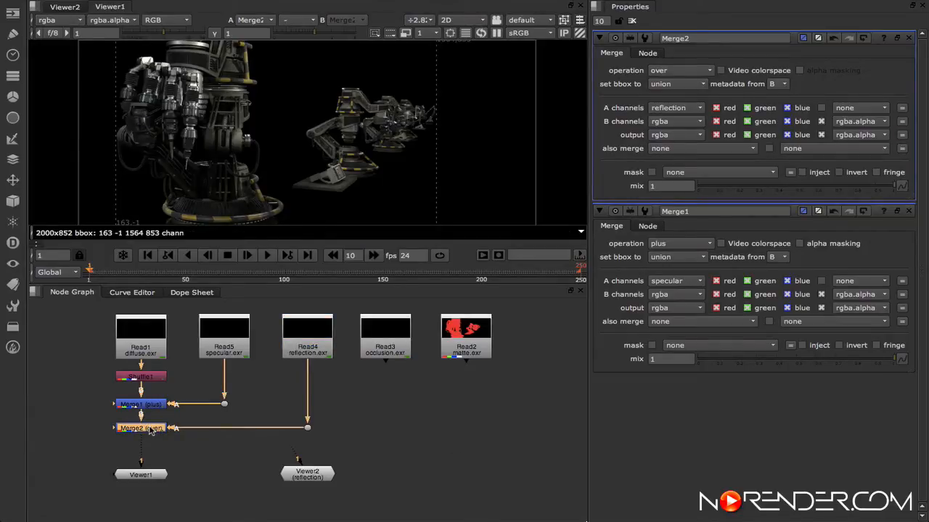
key("d")
key("d")
key("d")
key("d")
key("d")
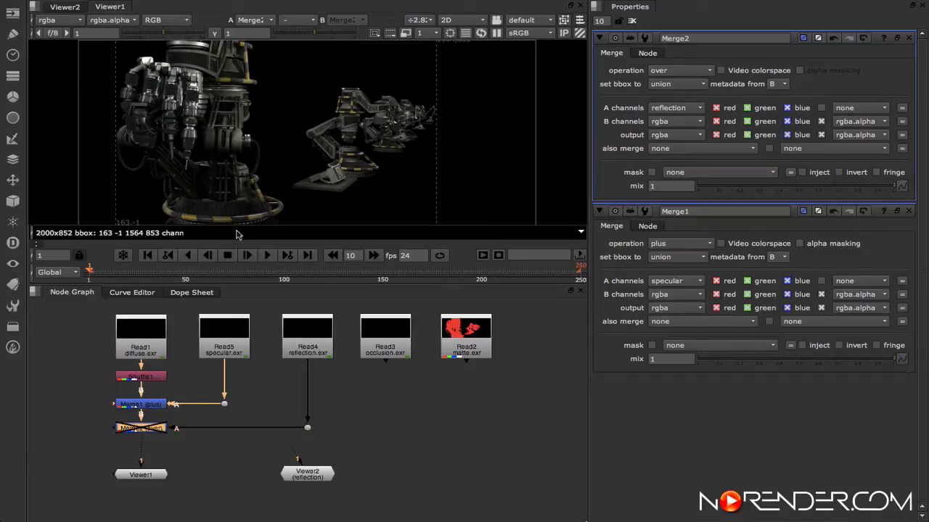
Examine the reflection pass's effect on the robot arms up close by toggling Merge2, leaving the node enabled.
scroll(225, 134, "up", 4)
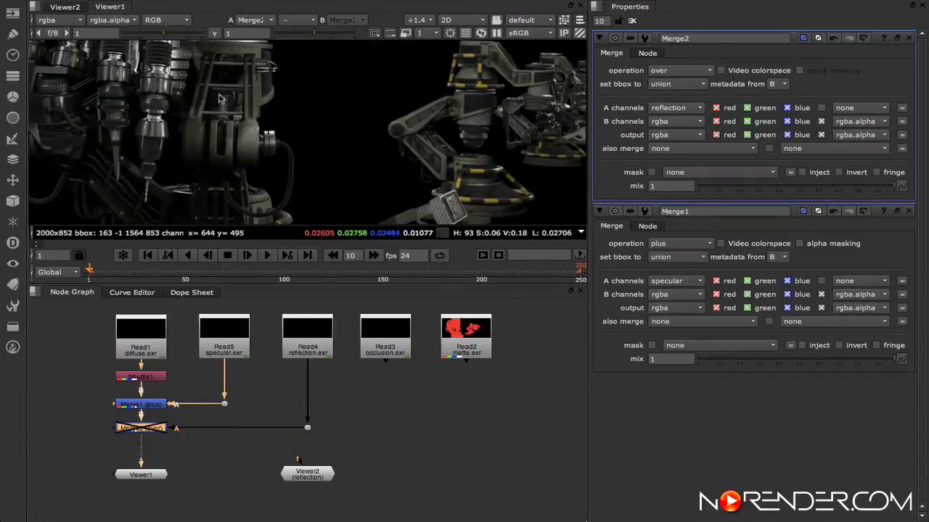
key("d")
key("d")
key("d")
key("d")
key("d")
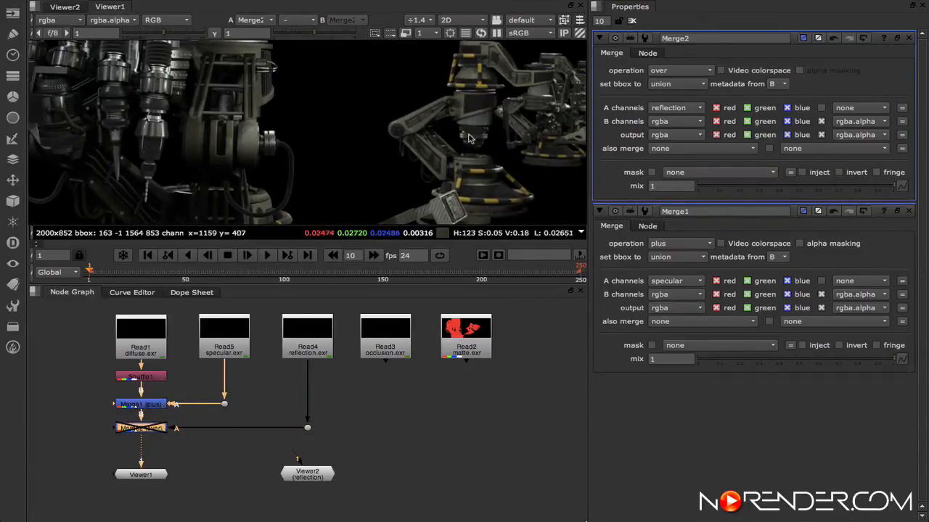
key("d")
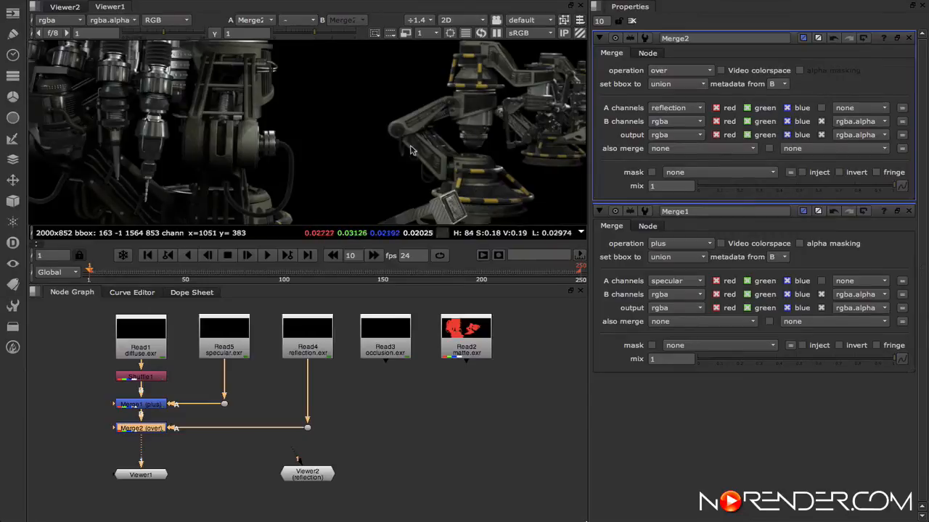
scroll(377, 167, "down", 2)
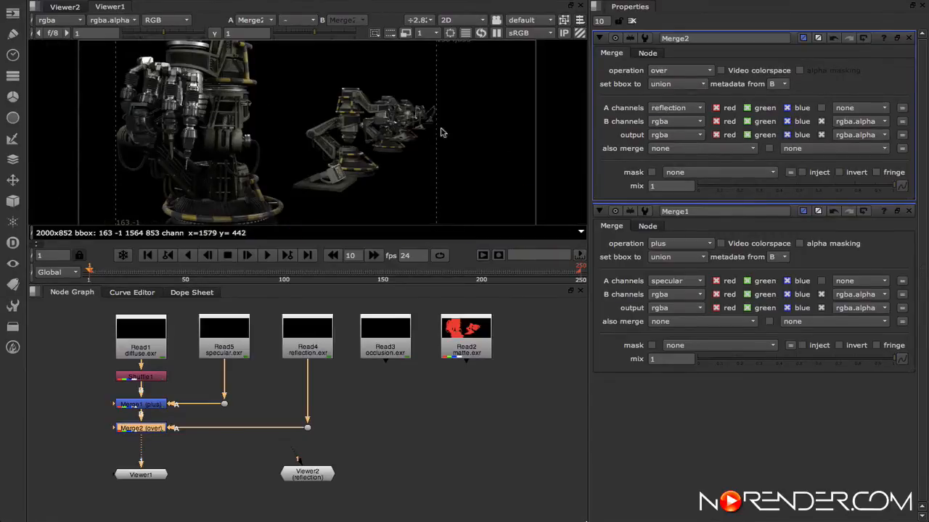
Connect Viewer2 to the occlusion.exr Read node, align it below that node and display the occlusion layer.
left_click(388, 335)
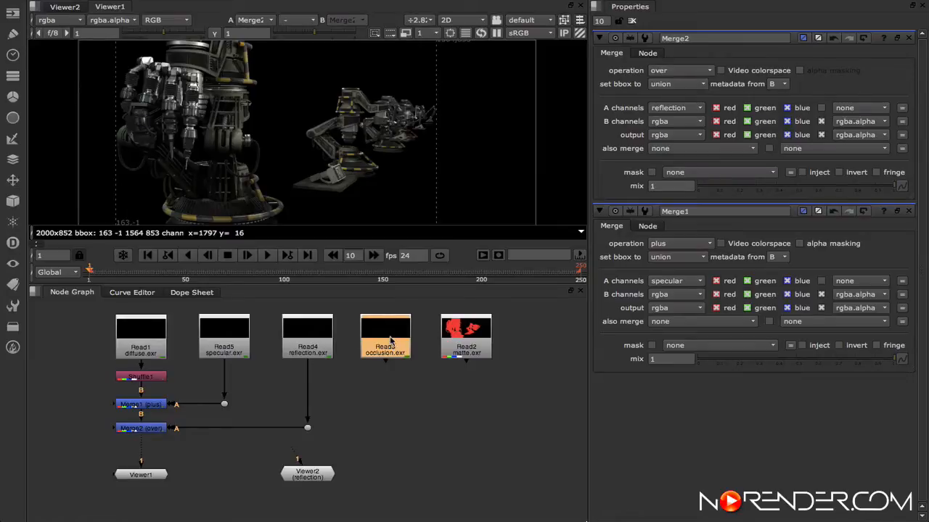
left_click_drag(317, 474, 387, 361)
left_click_drag(381, 471, 395, 450)
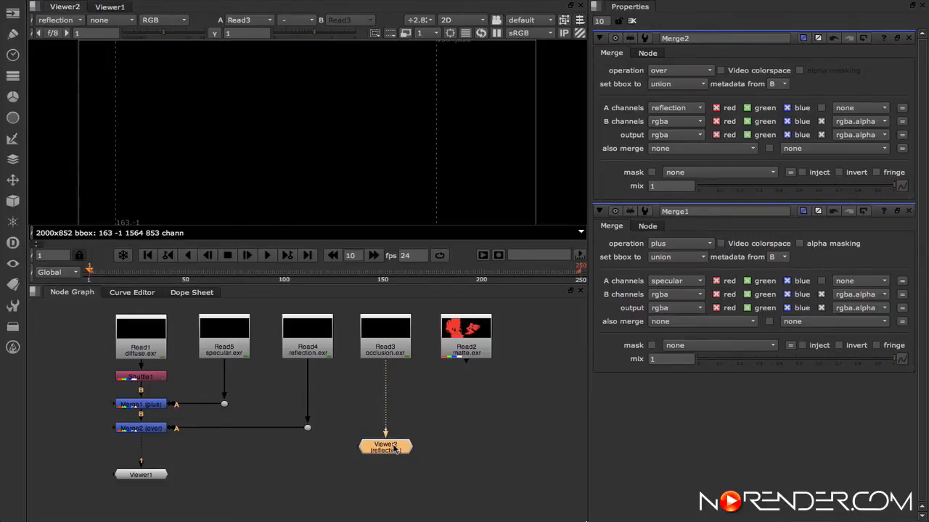
left_click(58, 20)
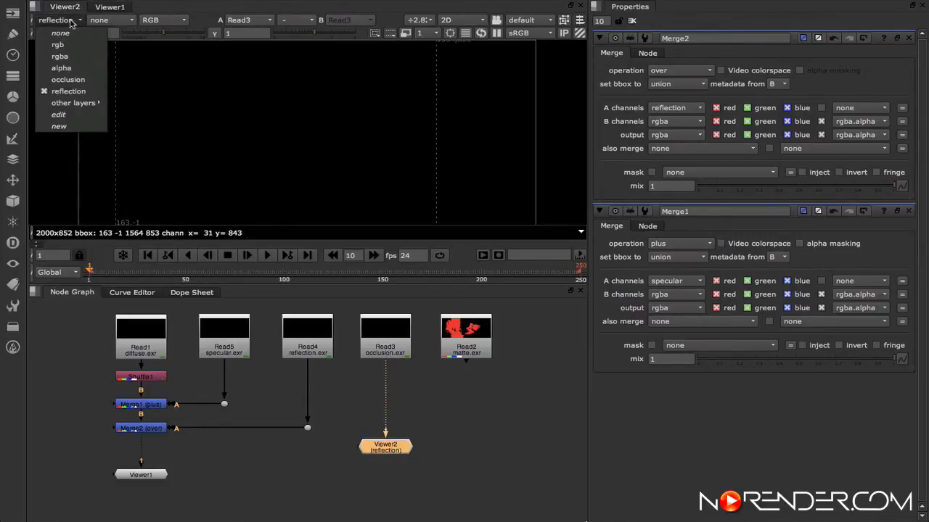
left_click(59, 56)
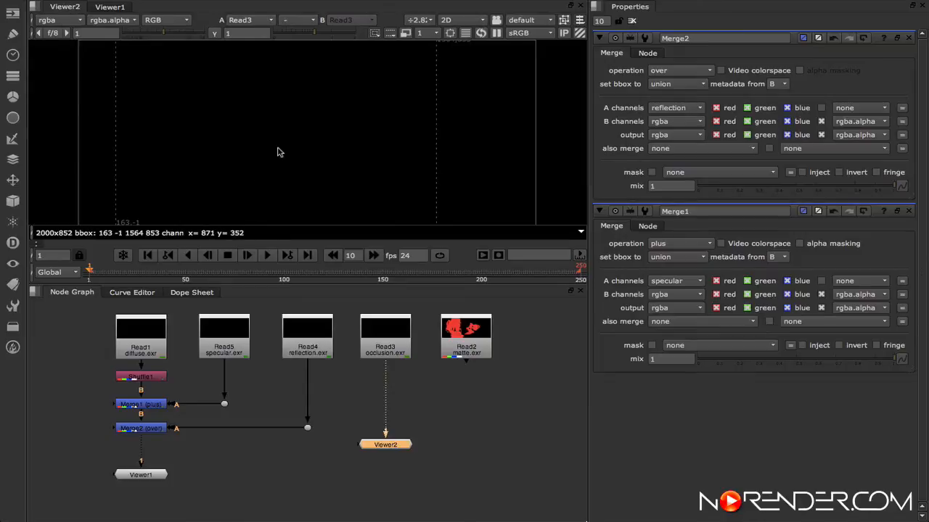
left_click(58, 19)
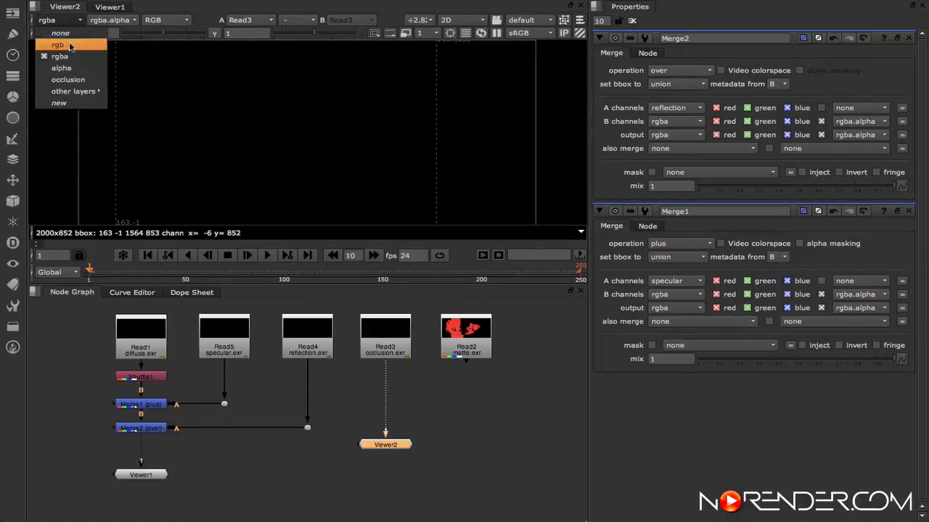
left_click(69, 80)
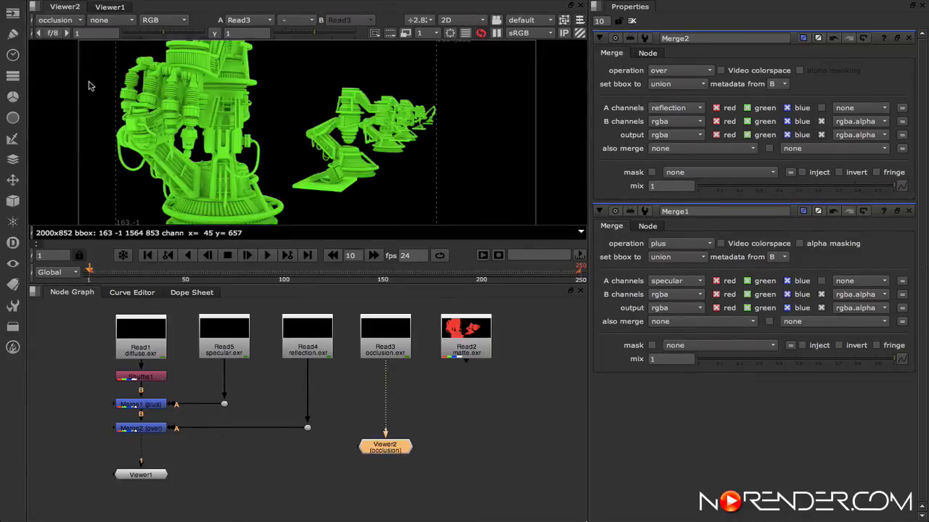
Inspect the red, green, blue and alpha channels of the occlusion layer in Viewer2, leaving the green channel displayed.
left_click(174, 18)
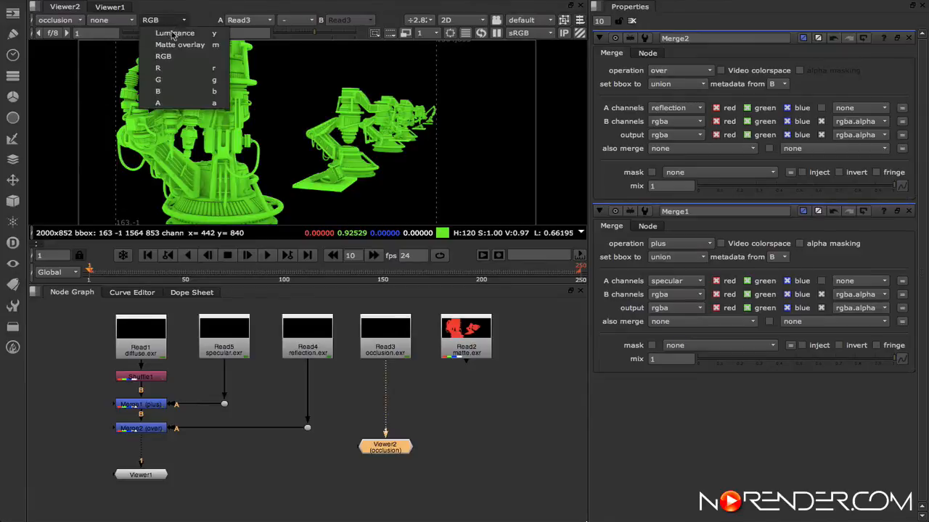
left_click(173, 68)
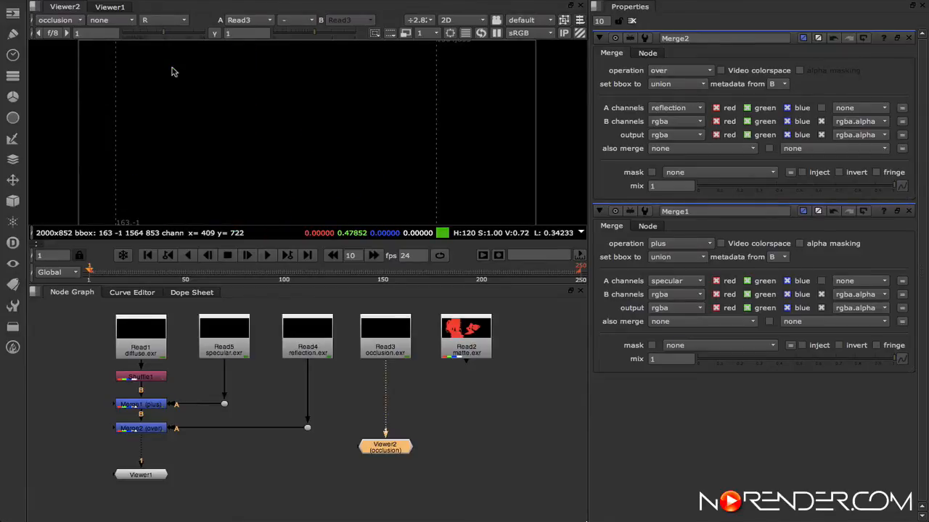
left_click(170, 20)
left_click(175, 79)
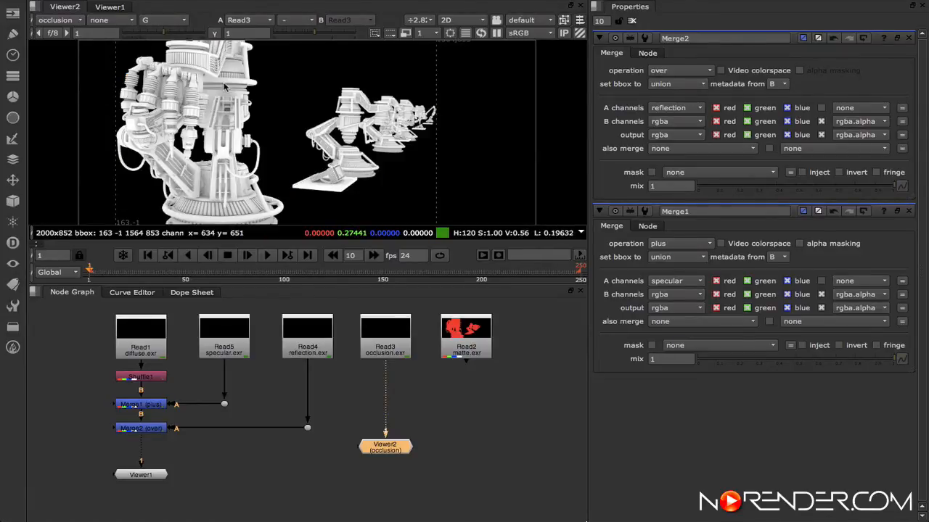
left_click(166, 21)
left_click(168, 68)
left_click(161, 20)
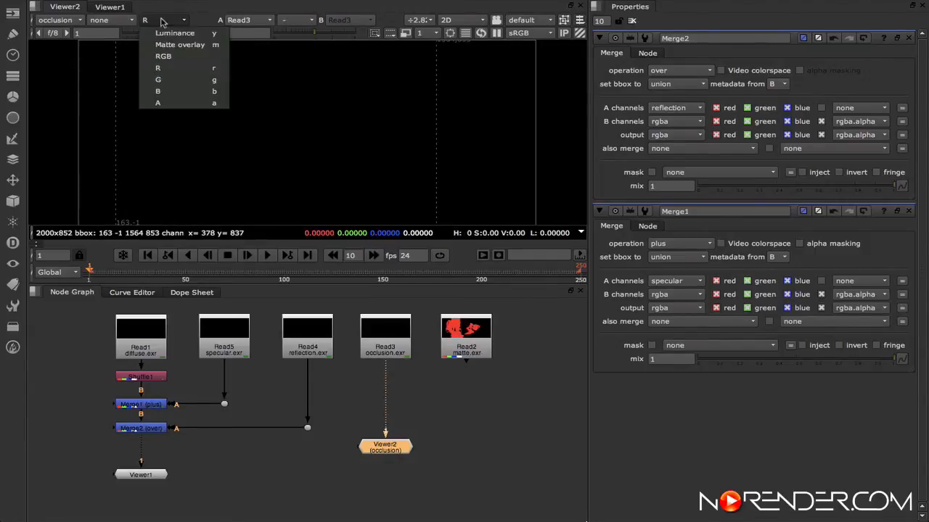
left_click(170, 91)
left_click(169, 21)
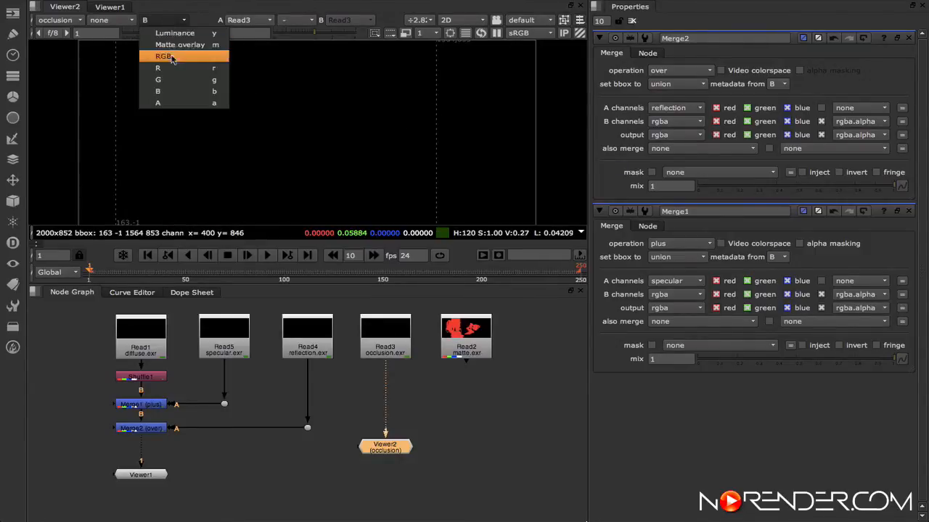
left_click(175, 103)
left_click(164, 21)
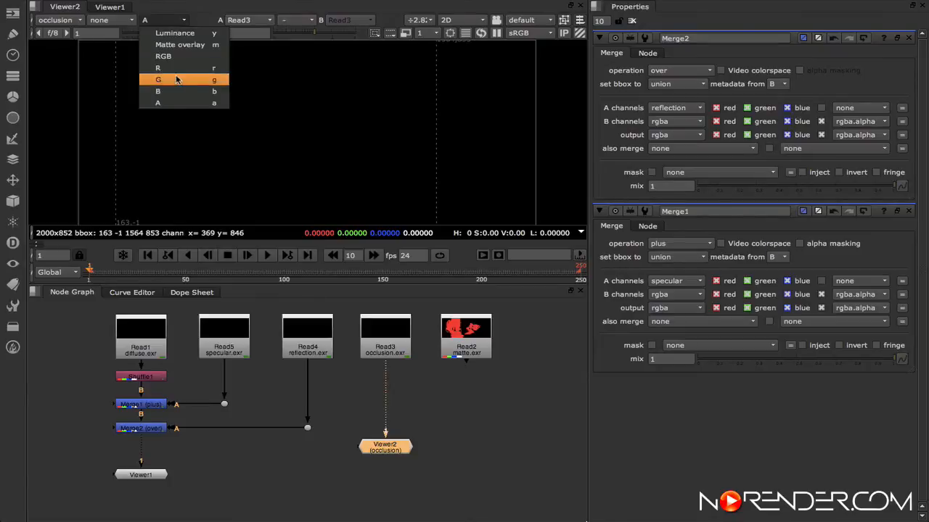
left_click(169, 80)
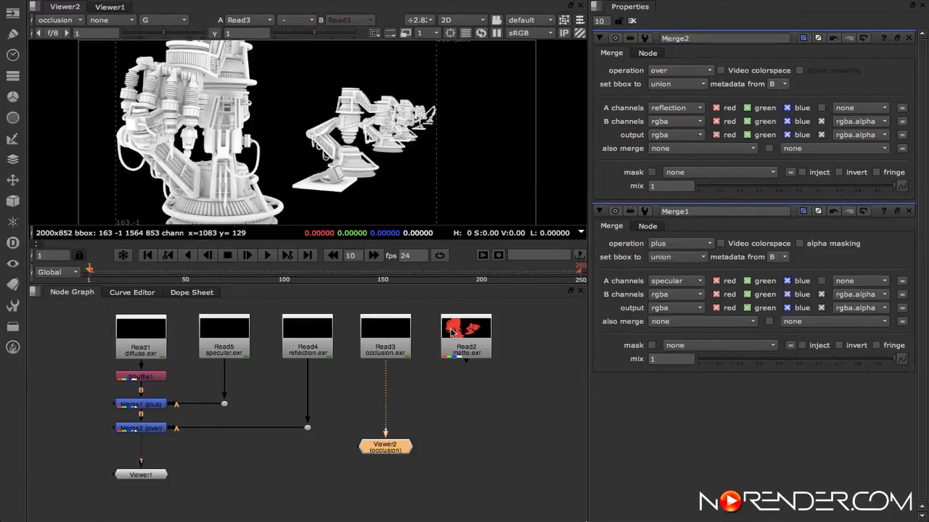
left_click(389, 340)
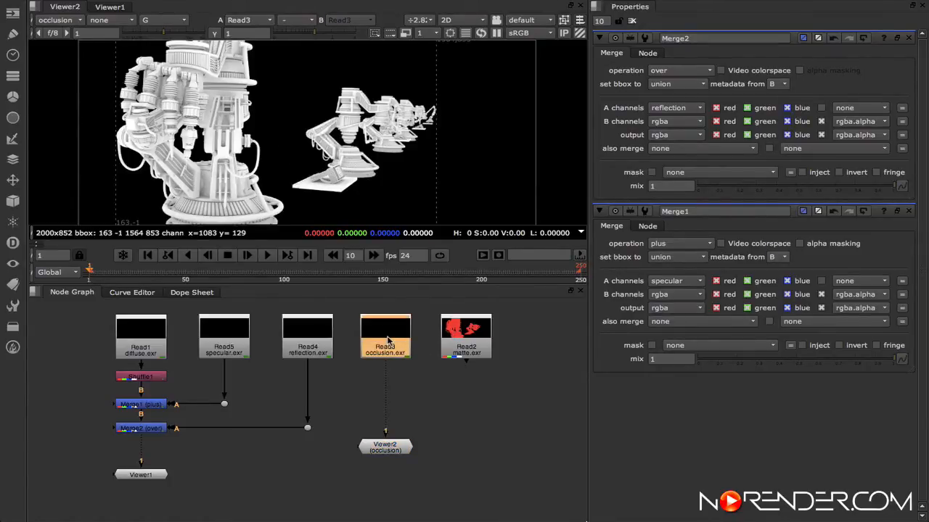
Add a Shuffle node below the occlusion.exr Read node and set its first input layer to occlusion.
key("Tab")
key("Return")
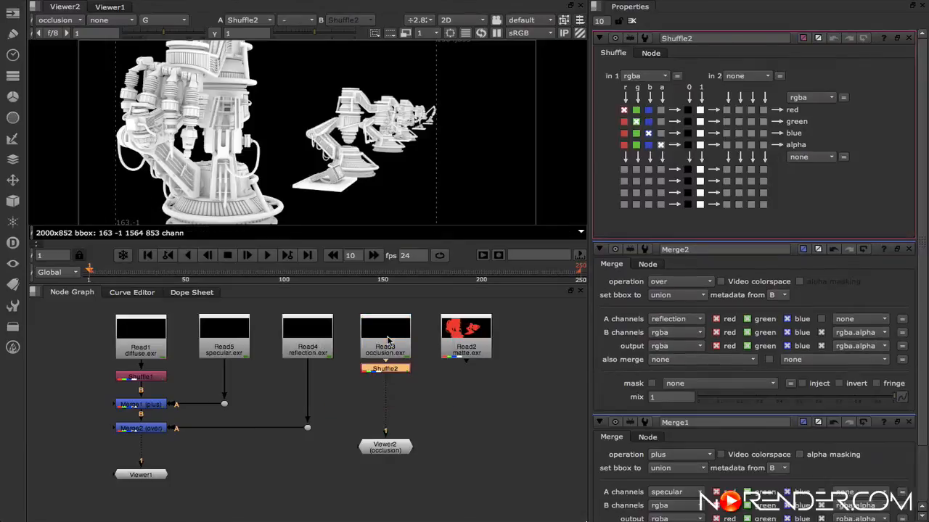
left_click_drag(400, 372, 400, 385)
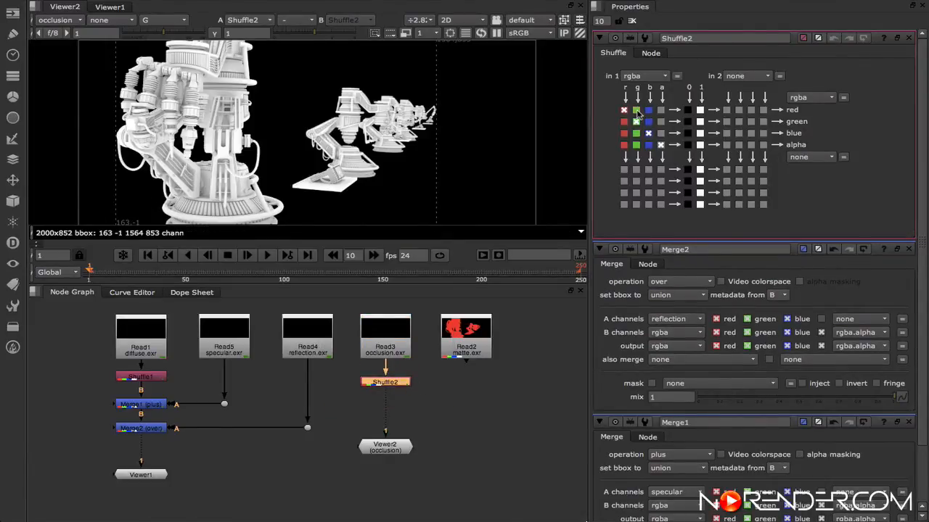
left_click(643, 76)
left_click(655, 133)
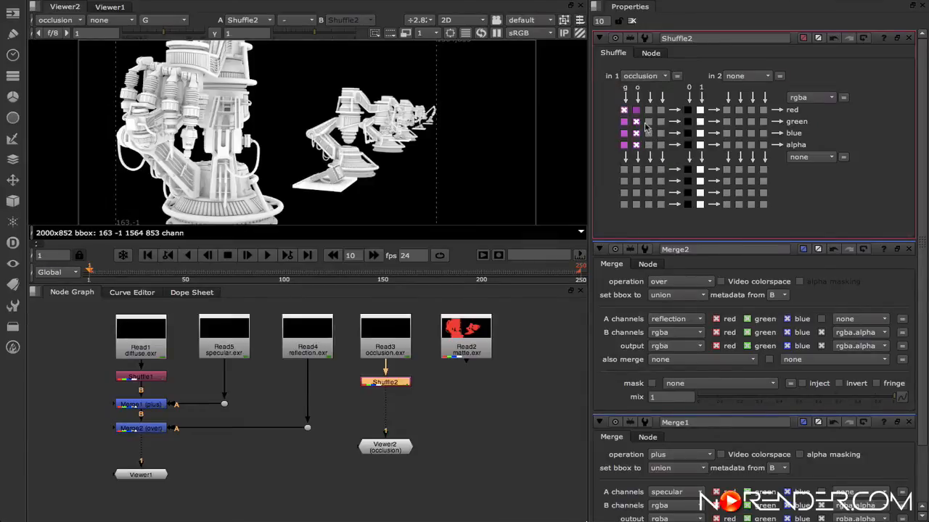
Route the occlusion layer's o channel into red, green and blue of rgba, and remove it from alpha.
left_click(636, 109)
left_click(637, 145)
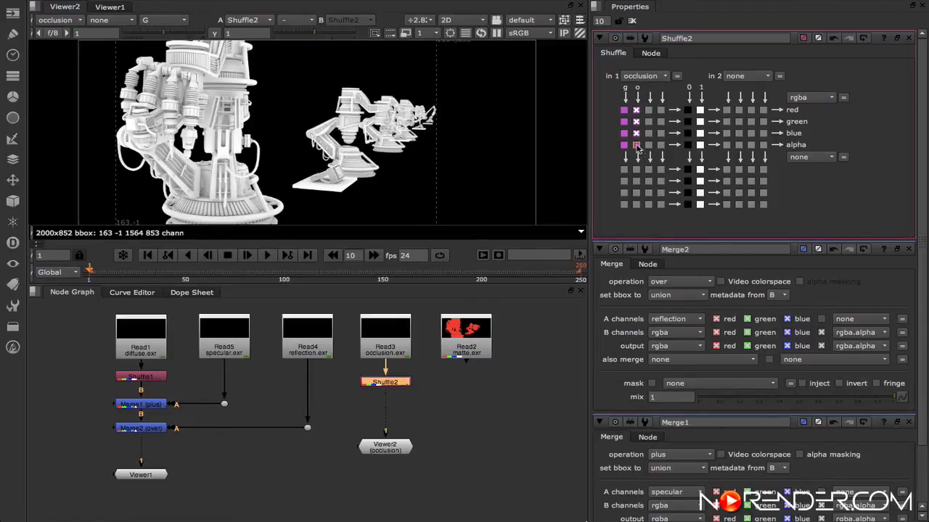
left_click(807, 103)
left_click(829, 138)
Display the shuffled occlusion as the rgba layer with all RGB channels in Viewer2.
left_click(59, 20)
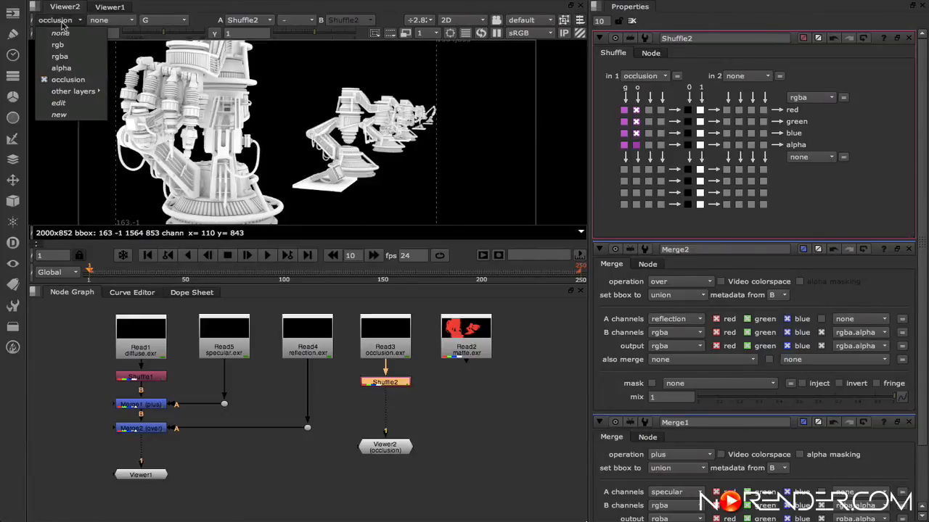
left_click(75, 58)
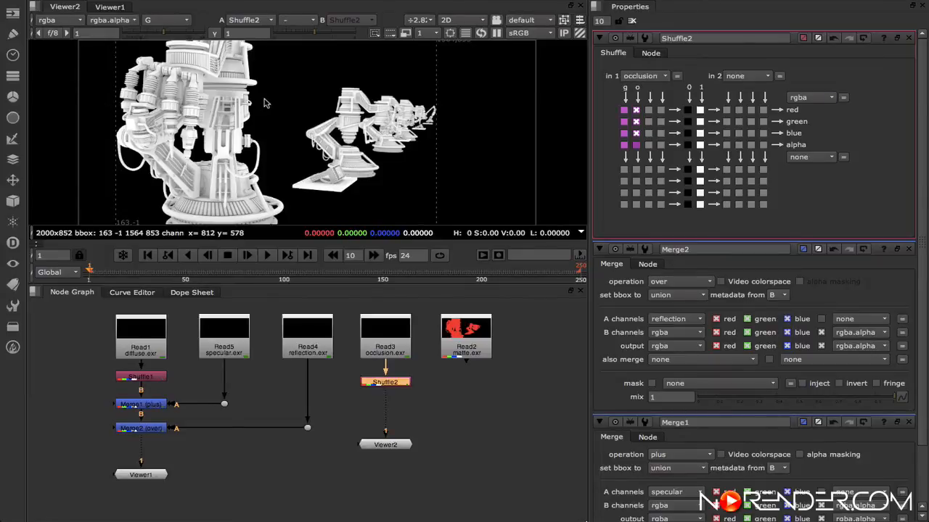
key("g")
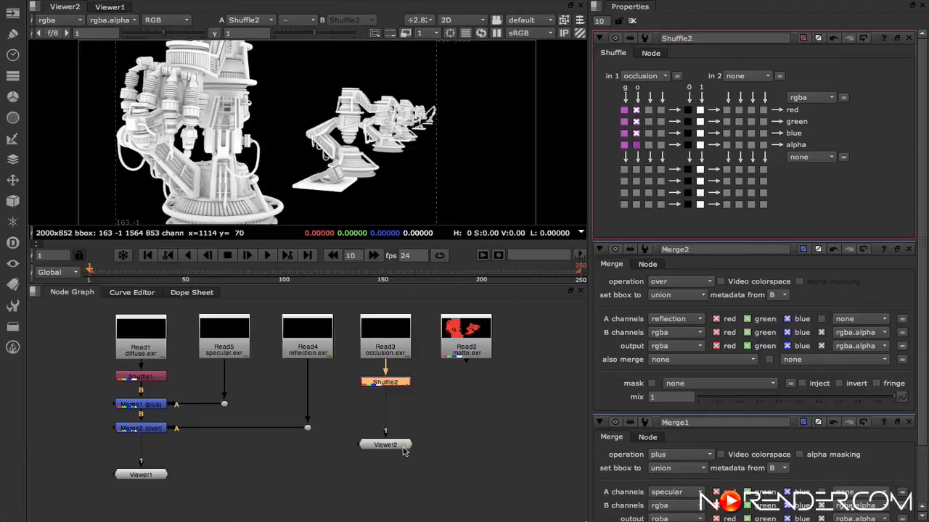
Detach Viewer2 from the occlusion Shuffle node, place it level with Viewer1 and select Viewer1 with the main composite shown.
mouse_move(404, 452)
left_mouse_down()
mouse_move(404, 483)
mouse_move(393, 440)
left_mouse_up()
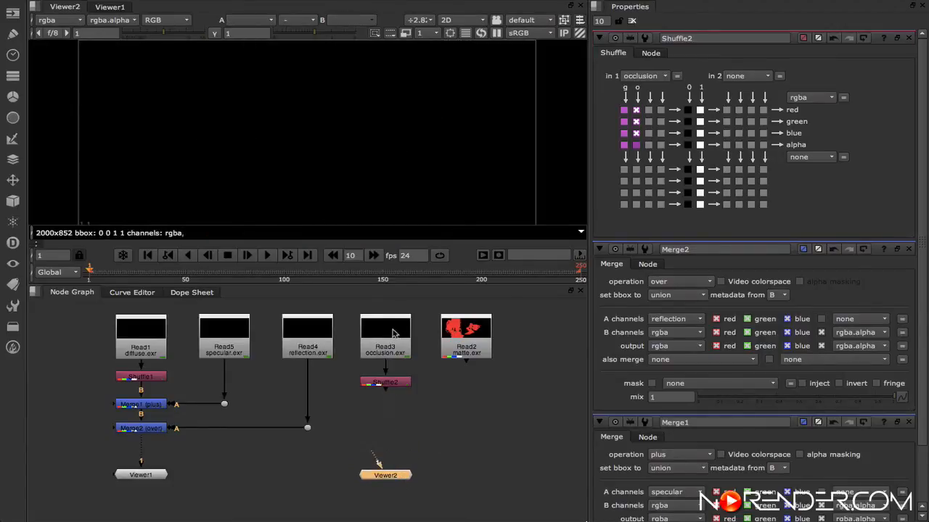
left_click_drag(388, 396, 384, 426)
left_click(141, 475)
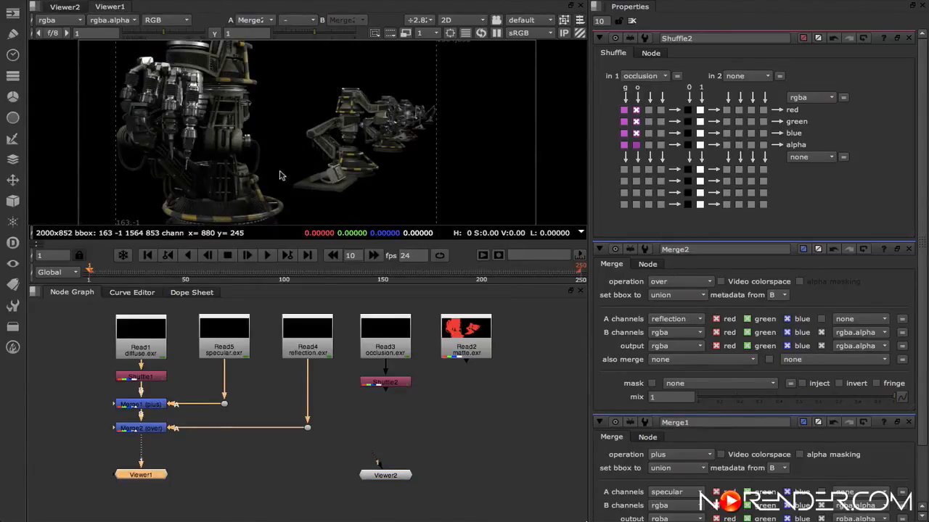
Add a Merge node with its A input connected to the occlusion Shuffle node and align it below that node.
key("m")
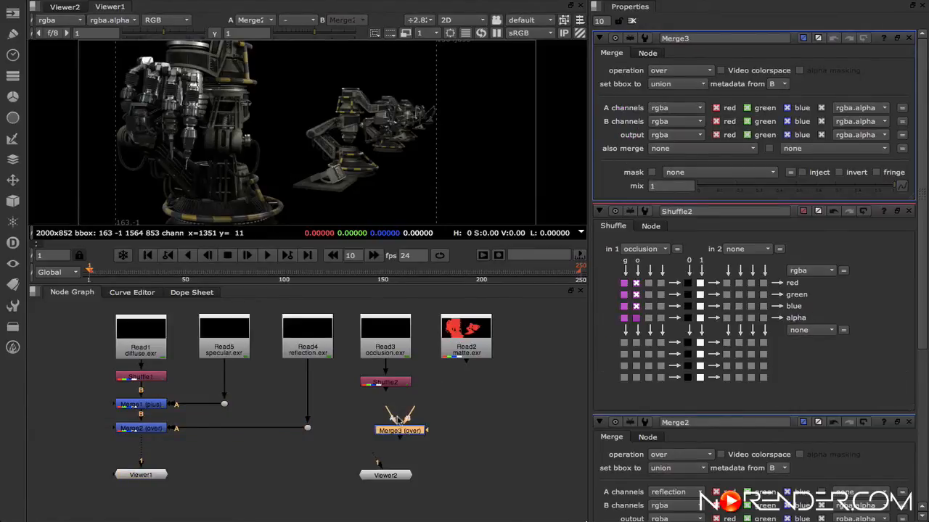
left_click_drag(393, 419, 386, 384)
left_click_drag(418, 434, 408, 433)
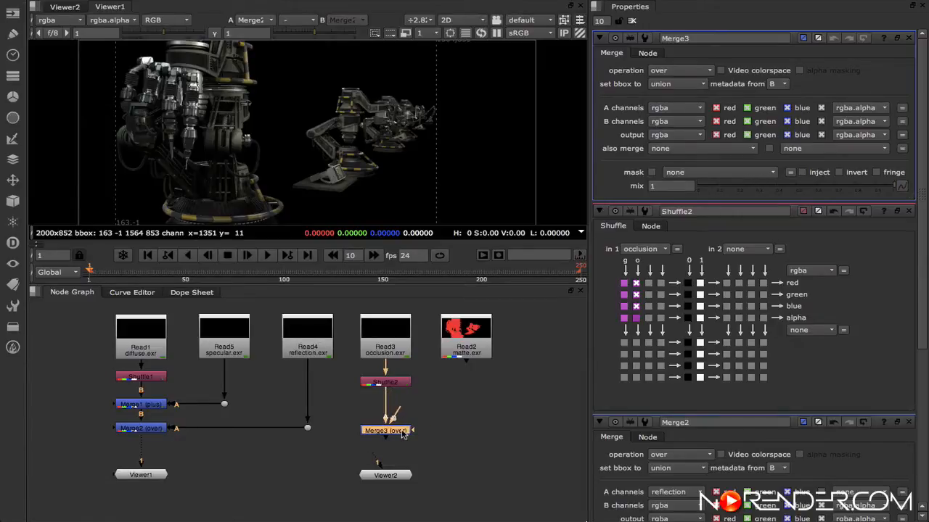
Insert the new Merge node between Merge2 and Viewer1, and route its A connection through a dot below the occlusion Shuffle node.
left_click_drag(396, 474, 509, 481)
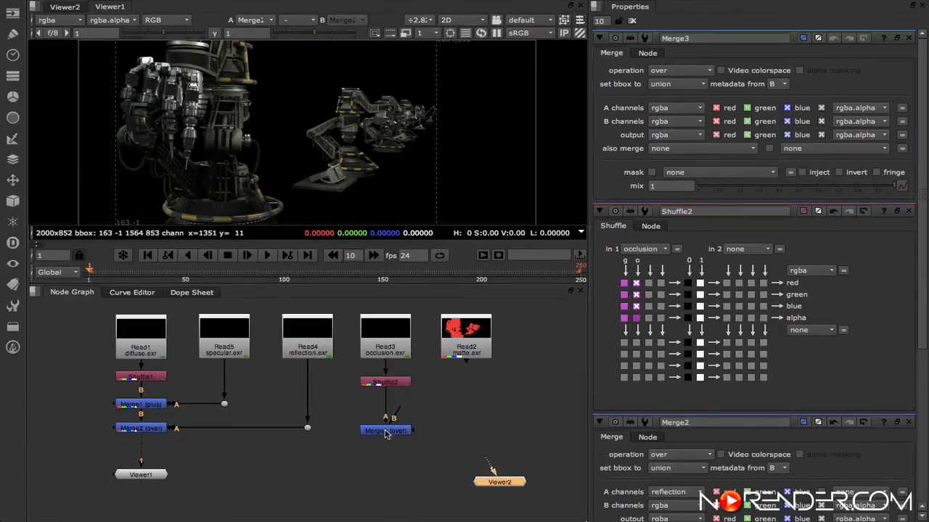
left_click_drag(371, 433, 155, 454)
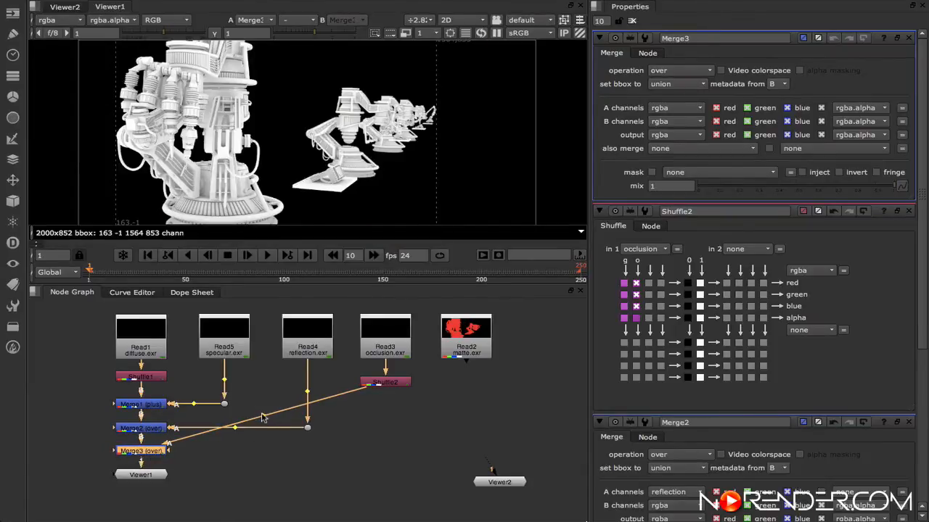
left_click_drag(266, 420, 387, 453, "ctrl")
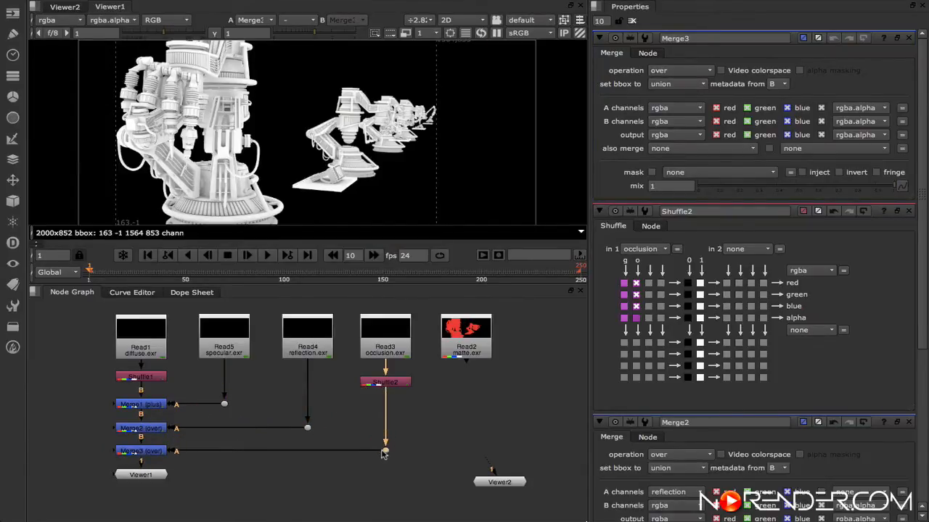
Select Merge3 and close the properties of all other nodes.
left_click(144, 453)
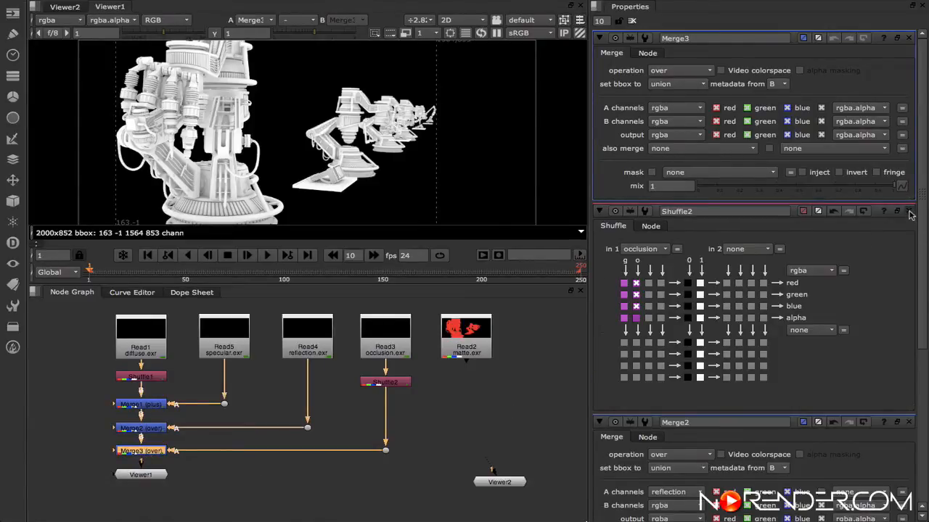
left_click(909, 211)
left_click(909, 211)
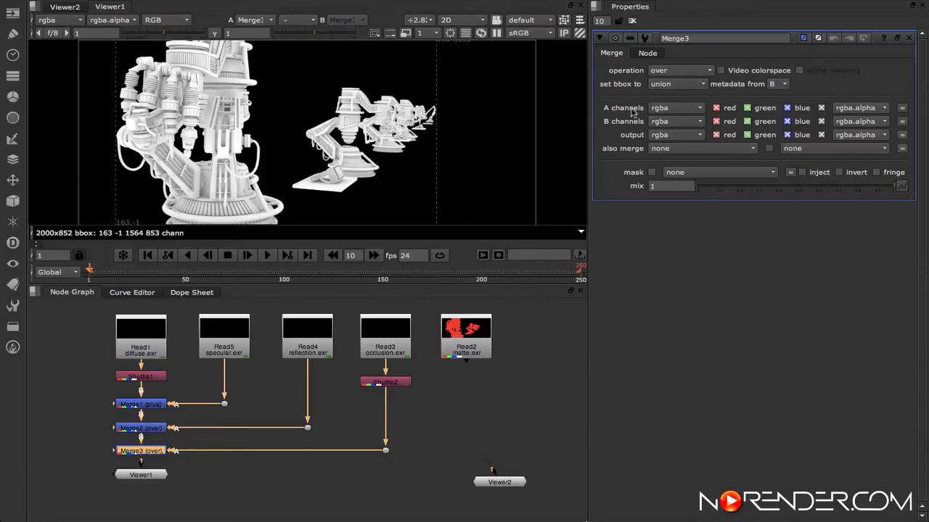
Keep Merge3's A and B channels at rgba and set its operation to multiply.
left_click(668, 108)
left_click(694, 144)
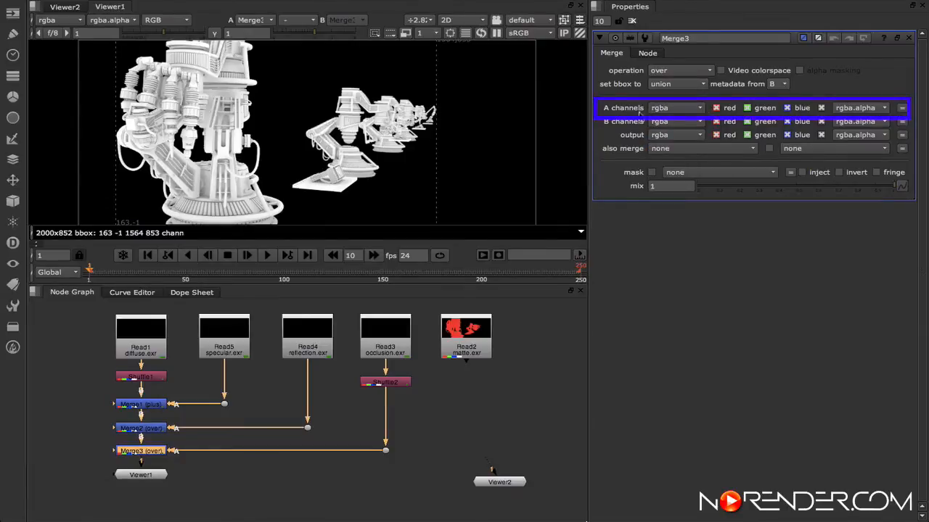
left_click(388, 383)
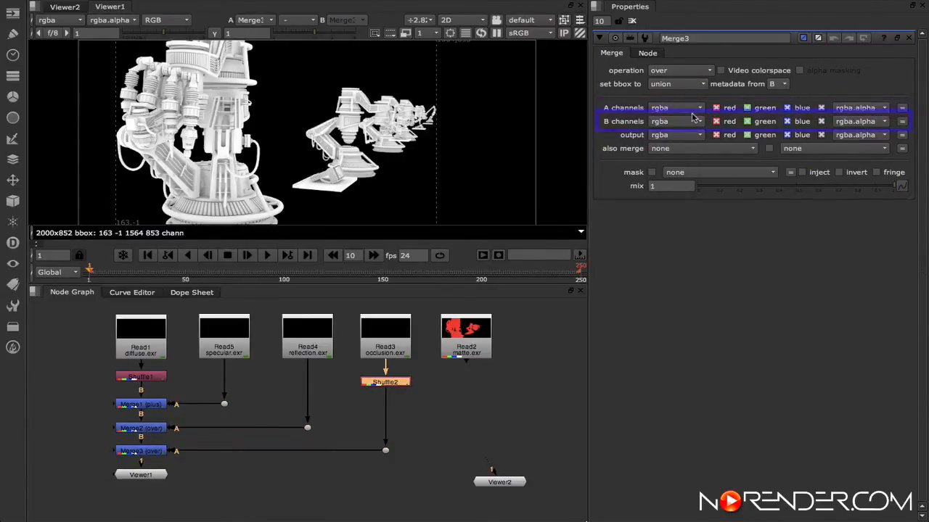
left_click(683, 125)
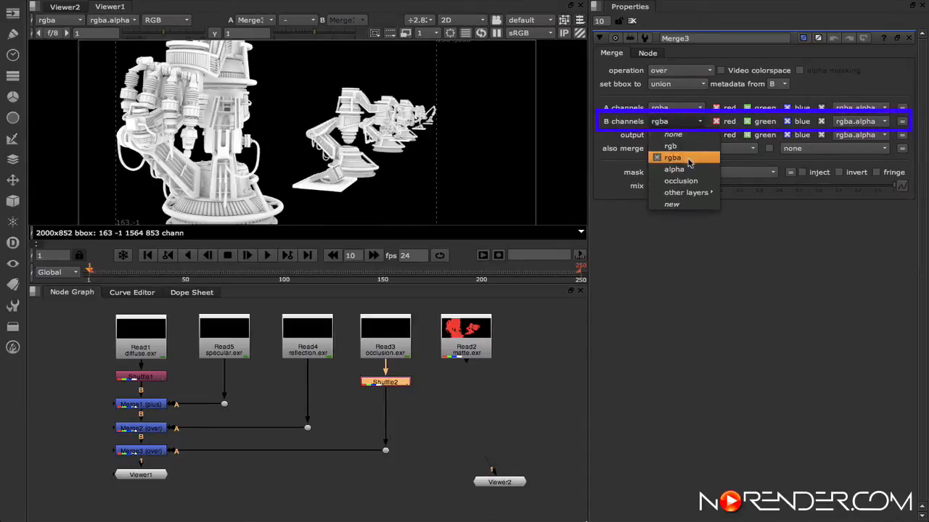
left_click(689, 158)
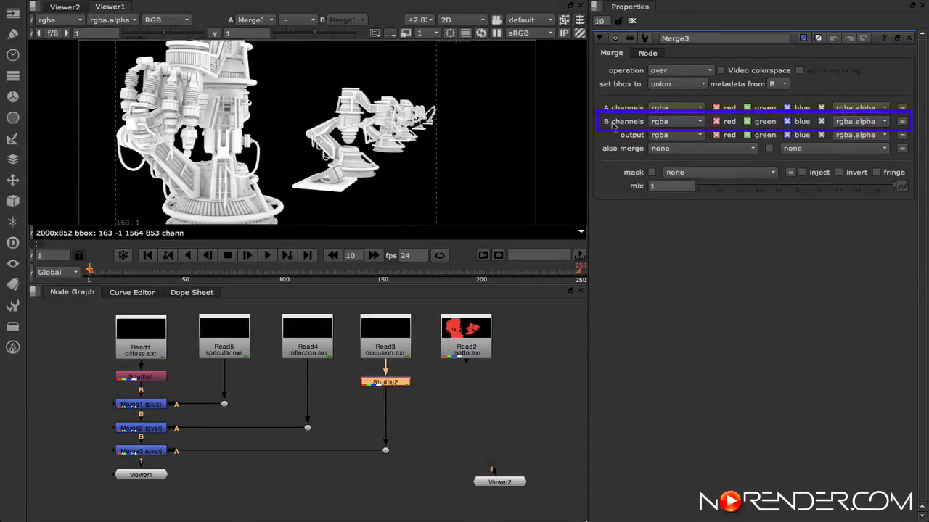
left_click(148, 429)
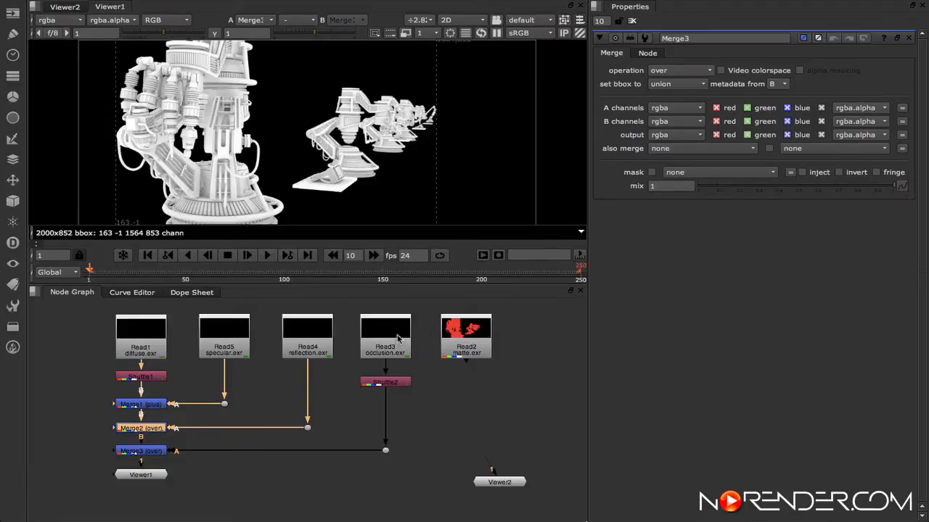
left_click(696, 70)
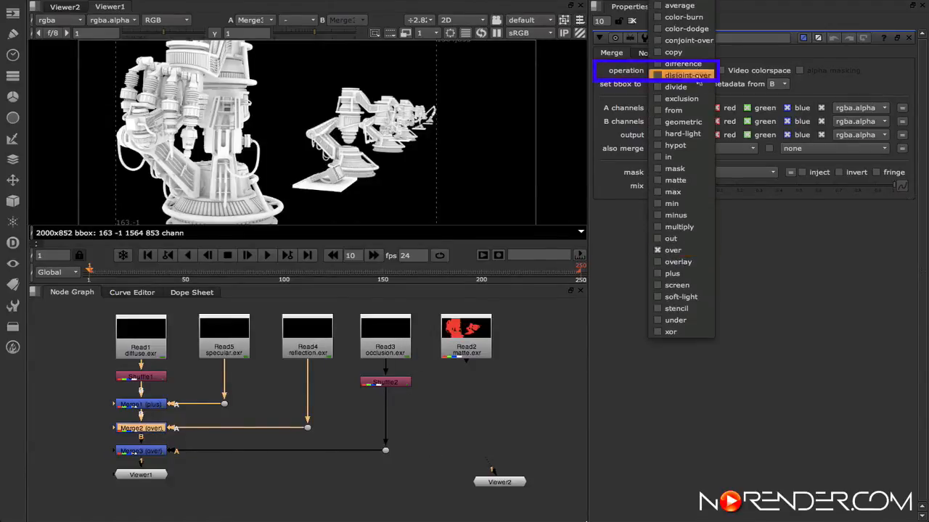
left_click(695, 228)
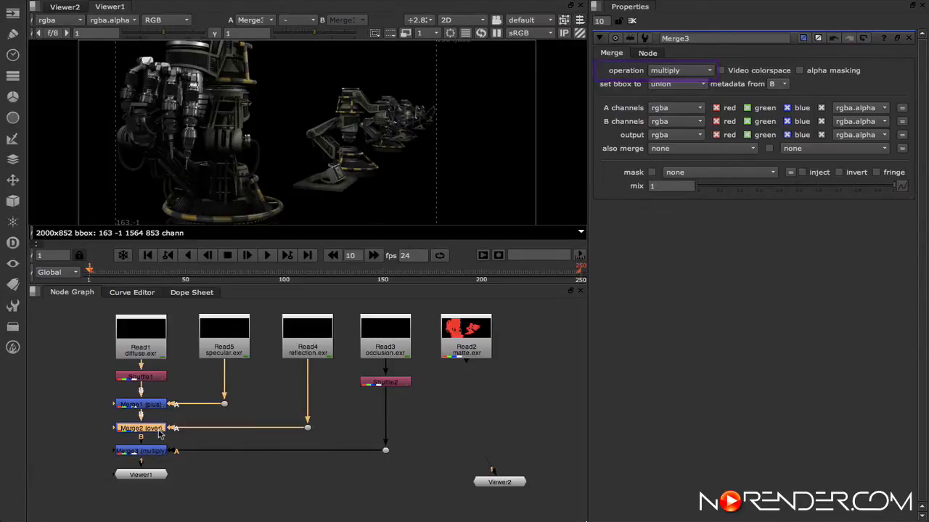
Compare the composite with and without the occlusion pass by repeatedly disabling and re-enabling Merge3.
left_click(153, 452)
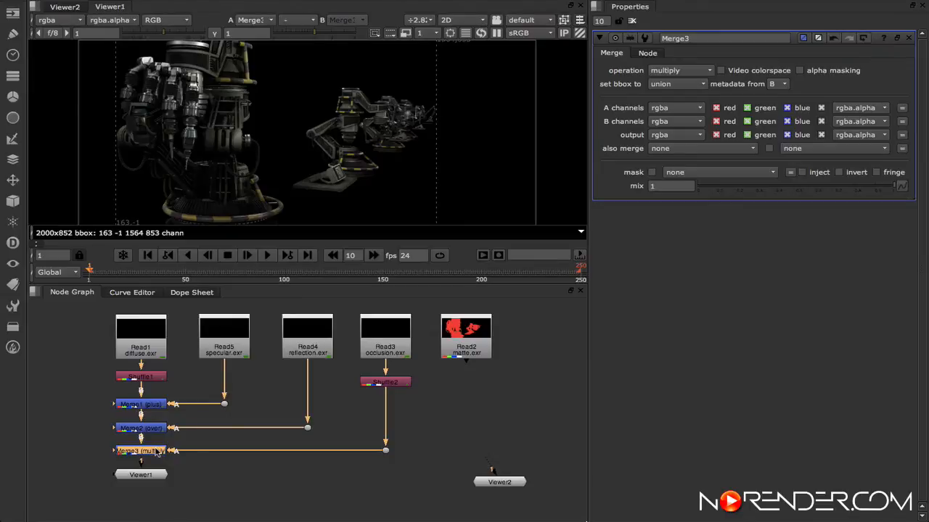
key("d")
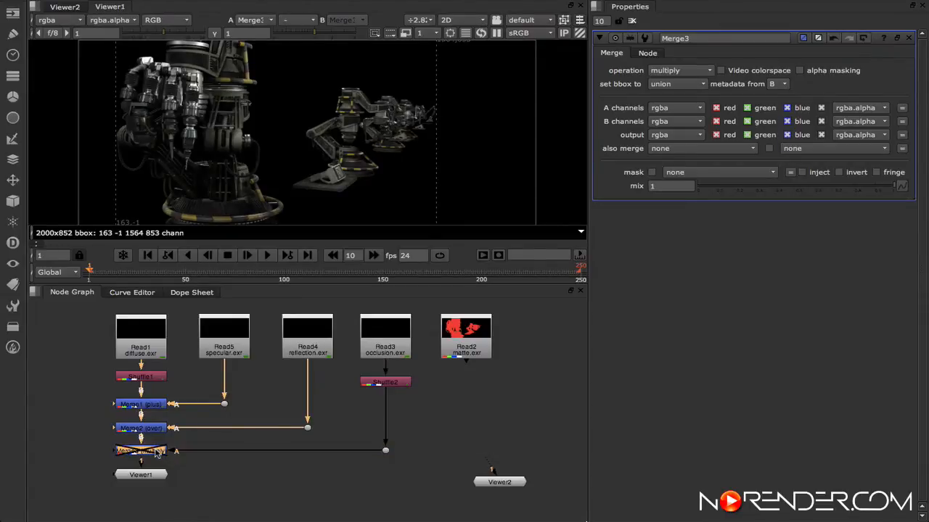
key("d")
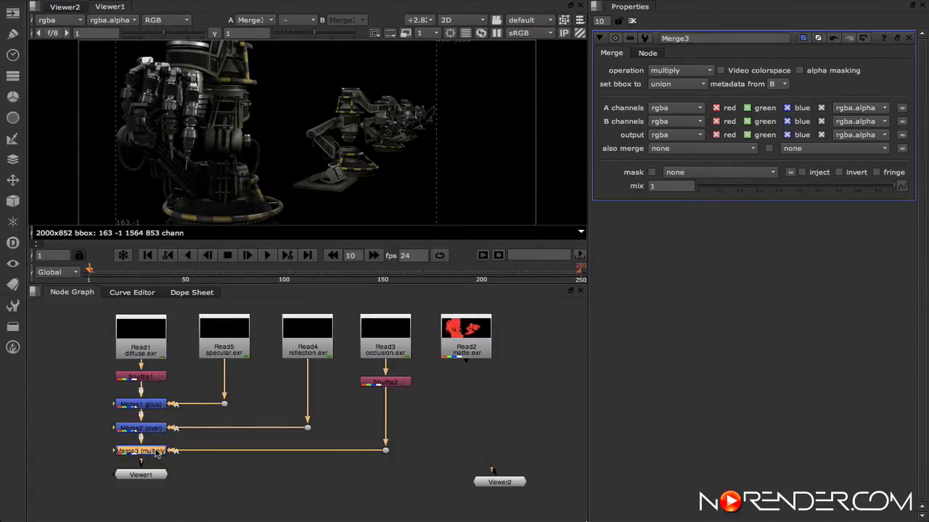
key("d")
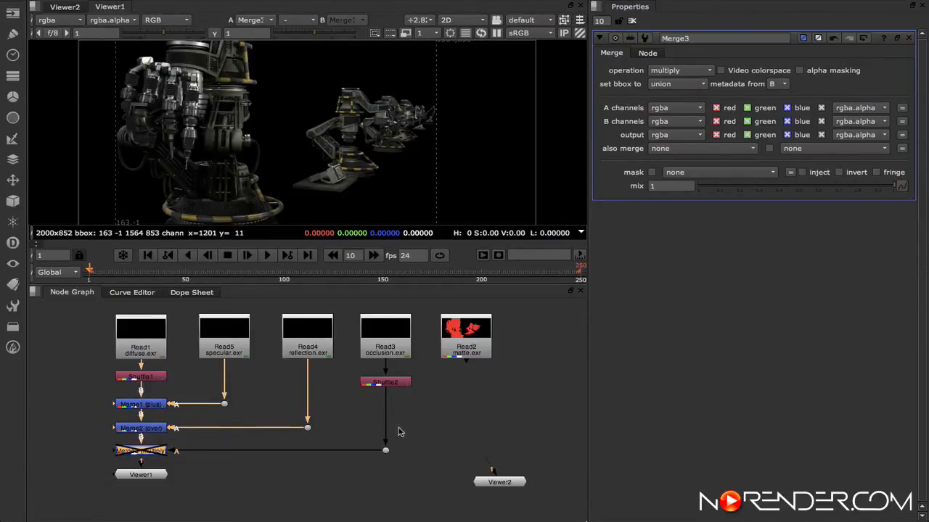
key("d")
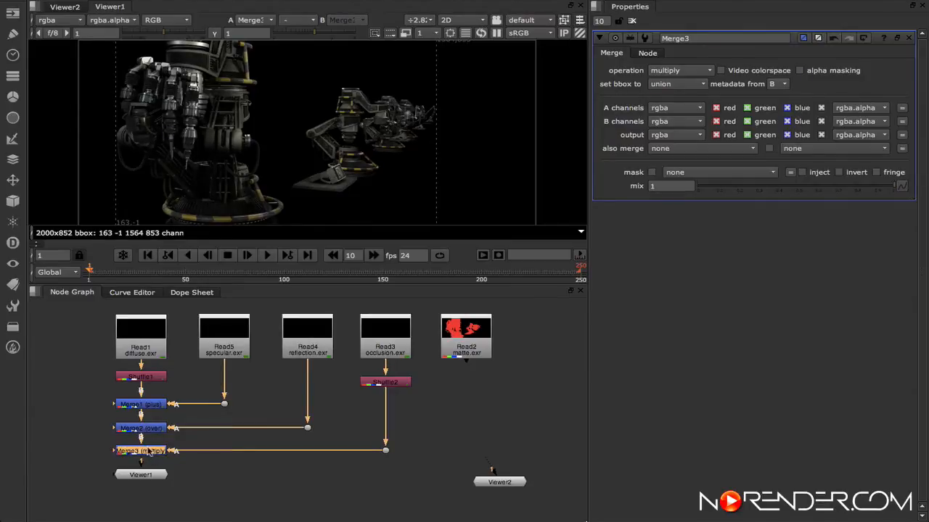
Disable Merge3, Merge2 and Merge1 to view the diffuse pass alone.
key("d")
left_click(152, 430)
key("d")
left_click(155, 404)
key("d")
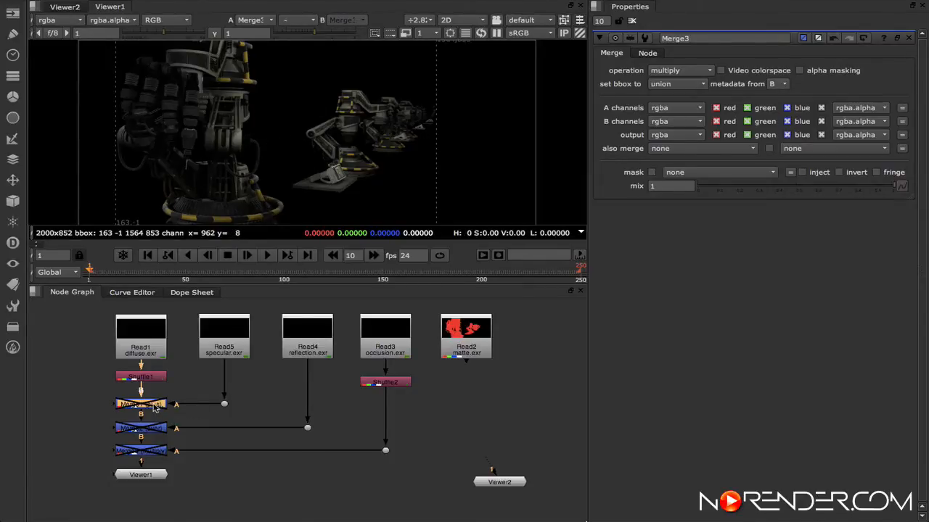
Re-enable Merge1, Merge2 and Merge3 one by one to review each pass's contribution to the composite.
key("d")
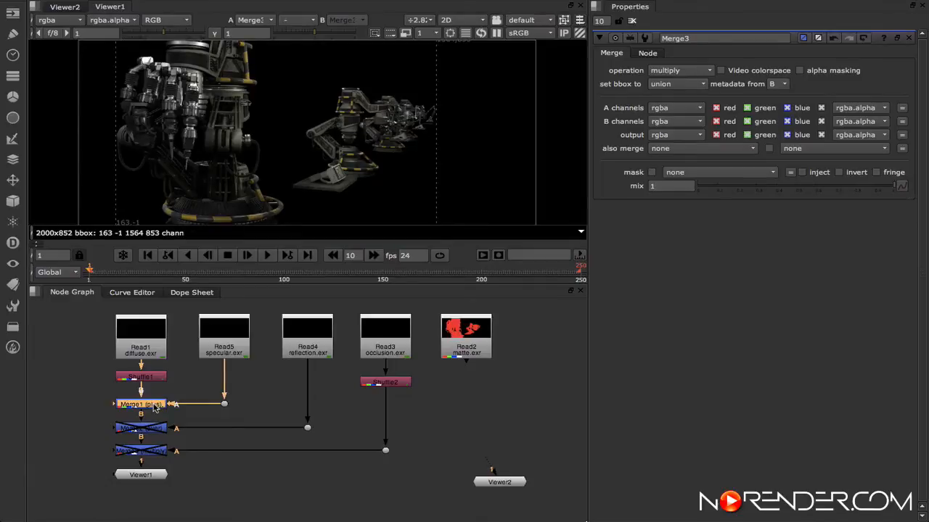
left_click(153, 430)
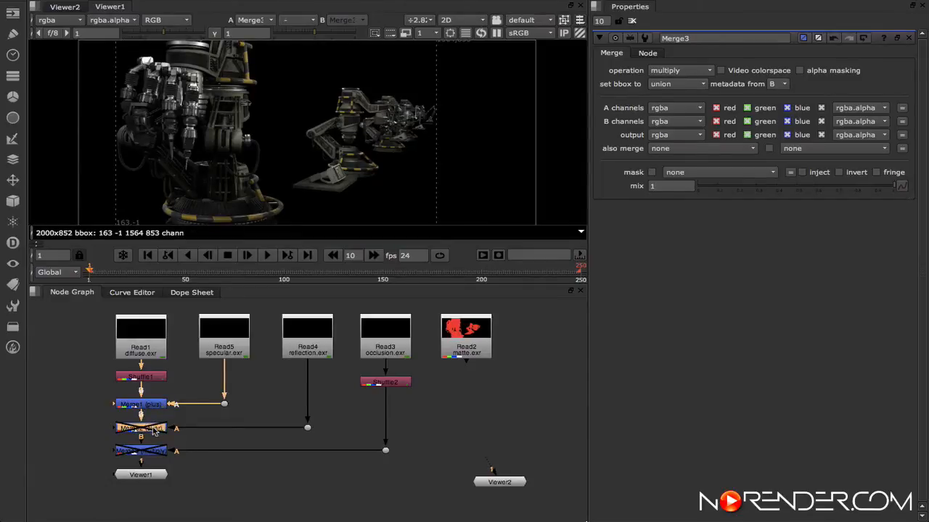
key("d")
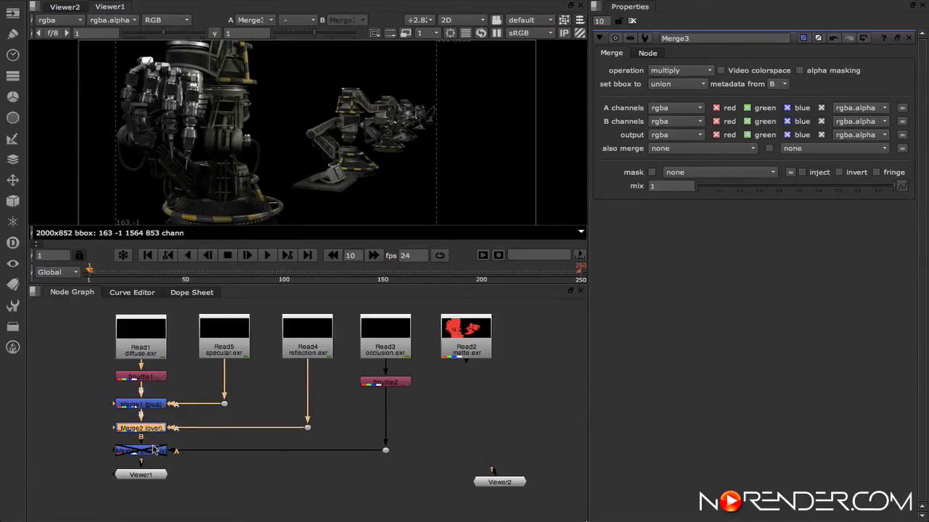
left_click(154, 450)
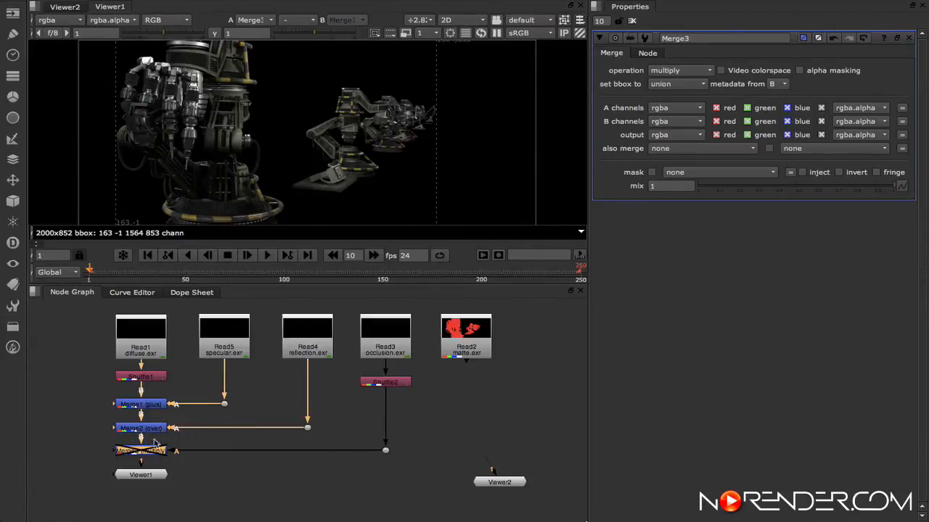
key("d")
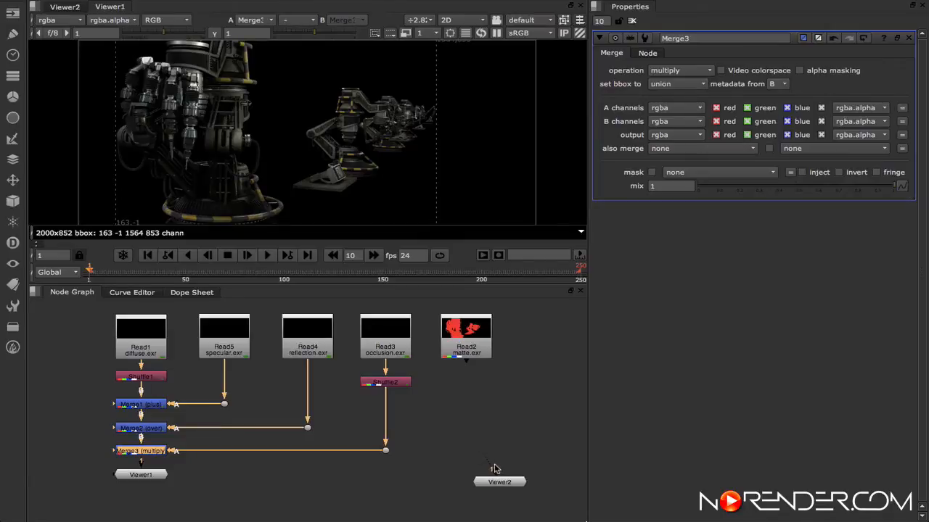
Connect Viewer2 to the matte.exr Read node and align it below that node.
left_click_drag(493, 468, 467, 344)
left_click_drag(512, 483, 481, 490)
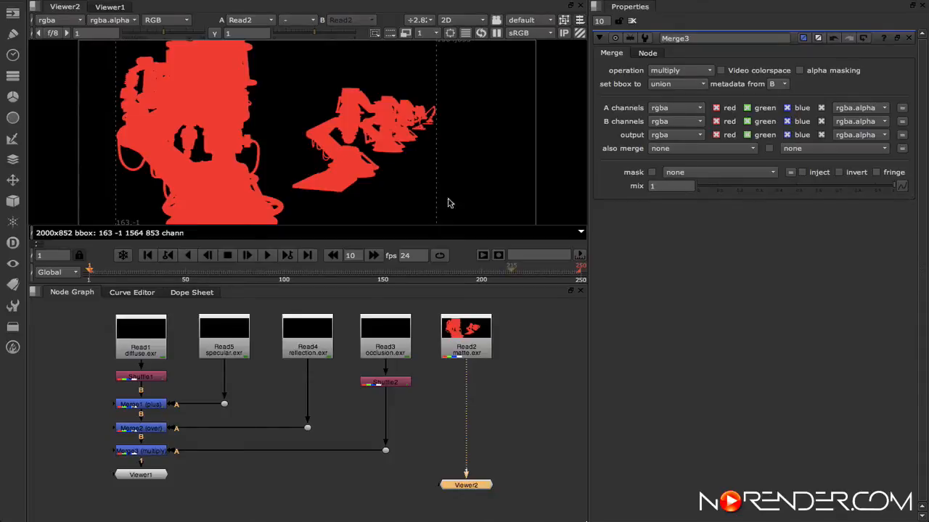
Examine the matte's red, green and blue channels individually in Viewer2, and return to the full RGB display.
left_click(69, 23)
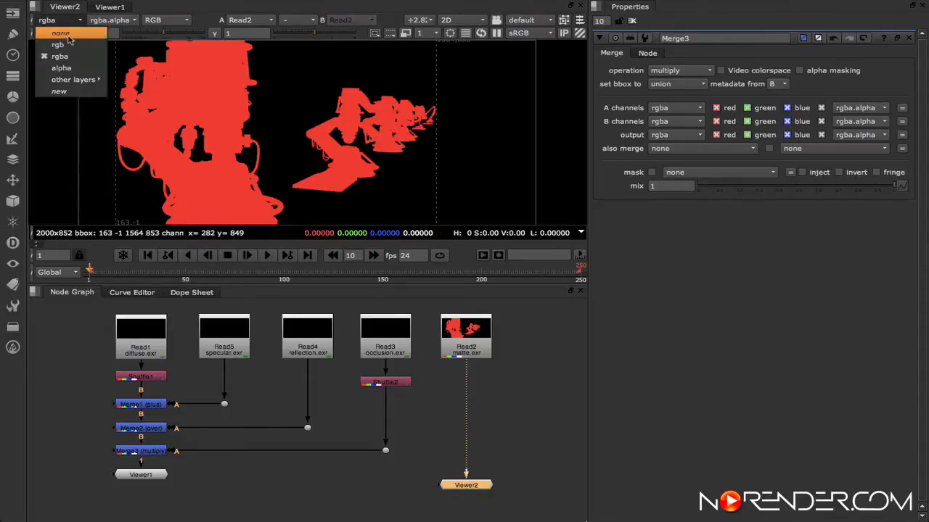
left_click(52, 45)
left_click(178, 22)
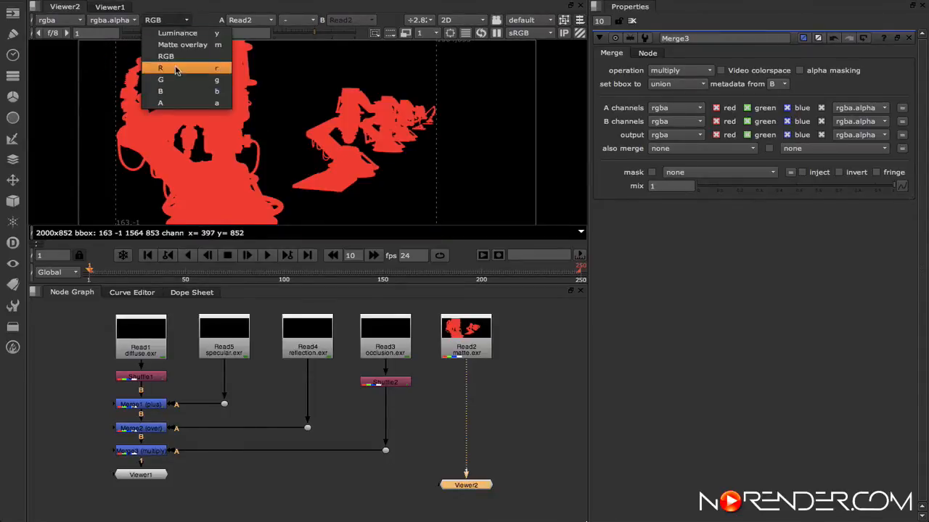
left_click(177, 67)
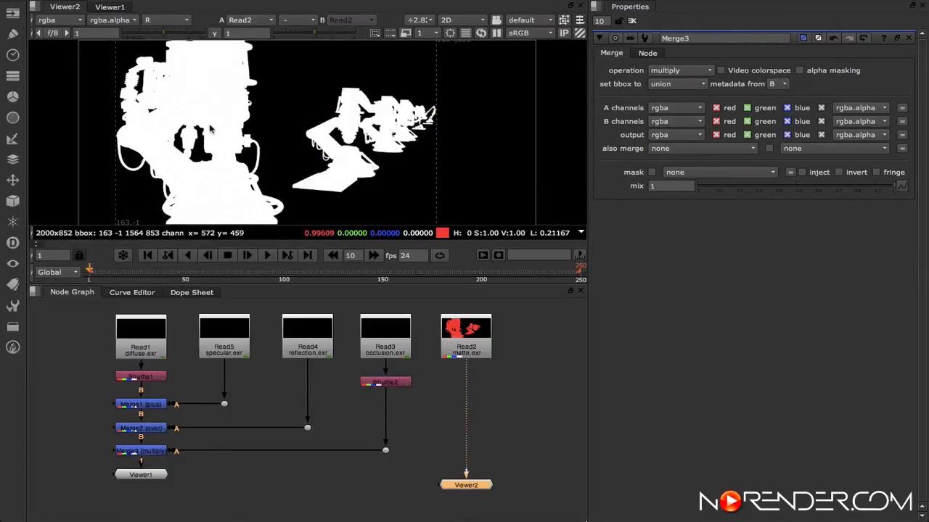
key("g")
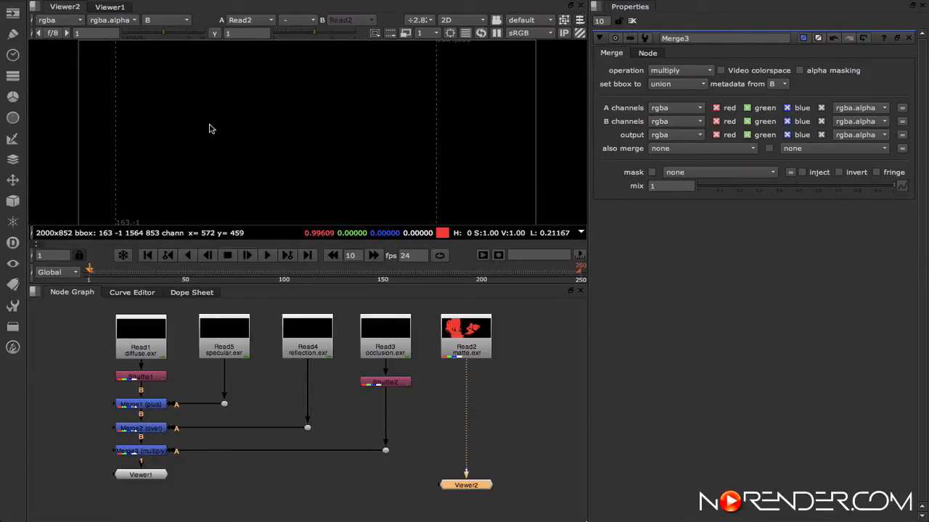
key("b")
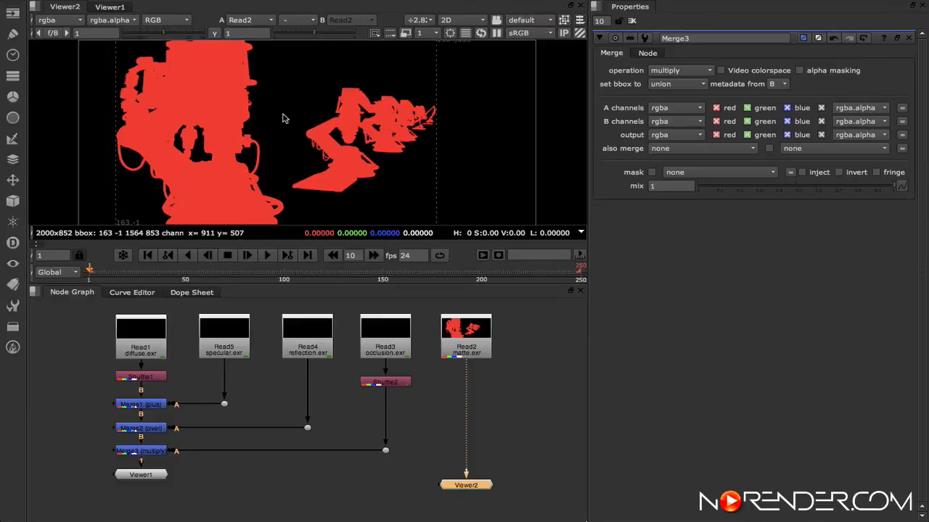
left_click(169, 21)
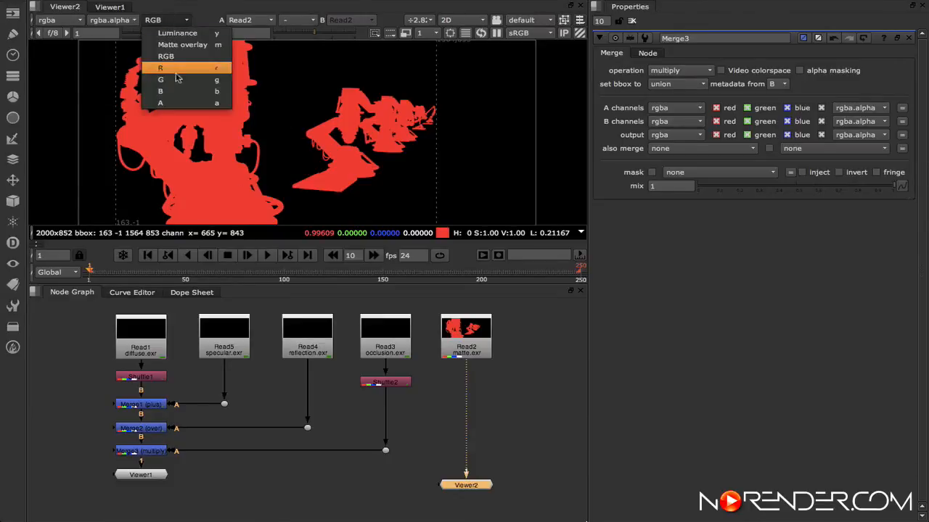
left_click(186, 3)
Disconnect Viewer2 from the matte.exr Read node, place it aside, and show the composite in Viewer1.
left_click_drag(470, 461, 471, 425)
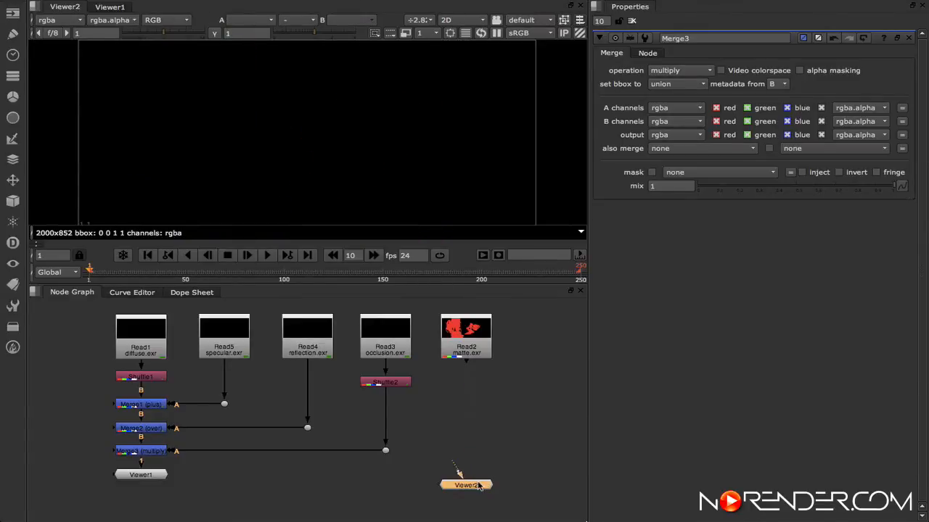
left_click_drag(477, 487, 562, 493)
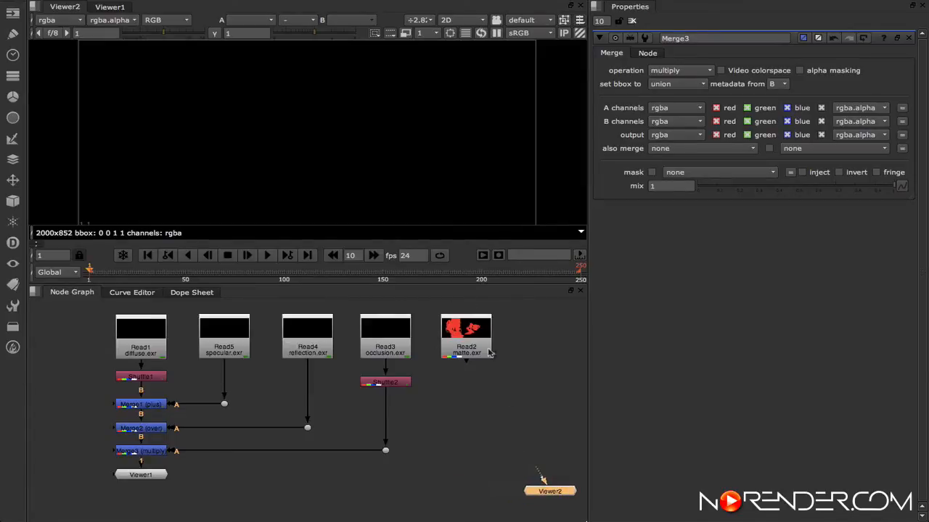
double_click(153, 476)
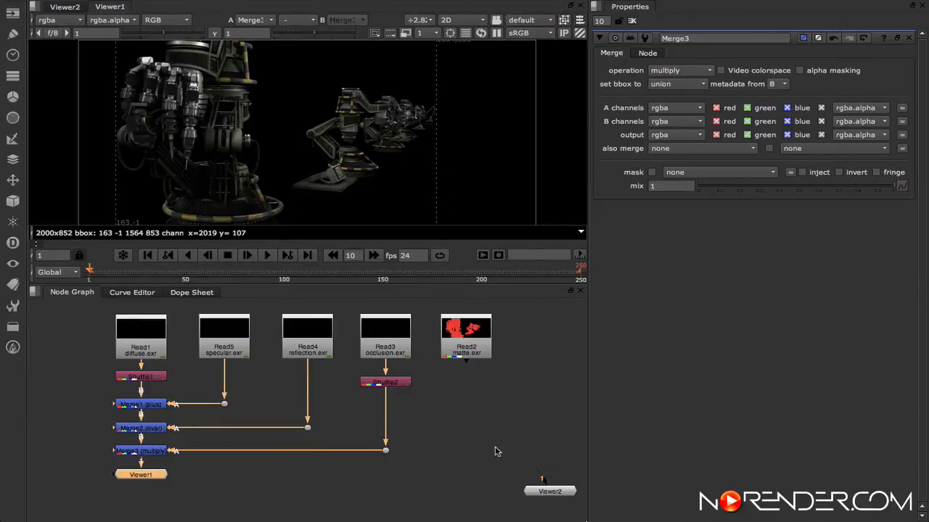
Add a Copy node, connect its A input to the matte.exr Read node, and align it below that node.
left_click(471, 427)
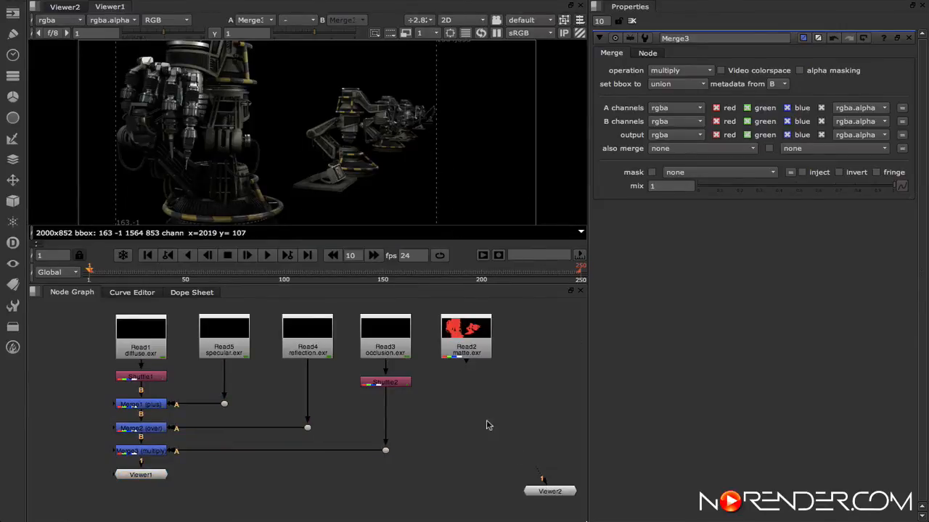
key("k")
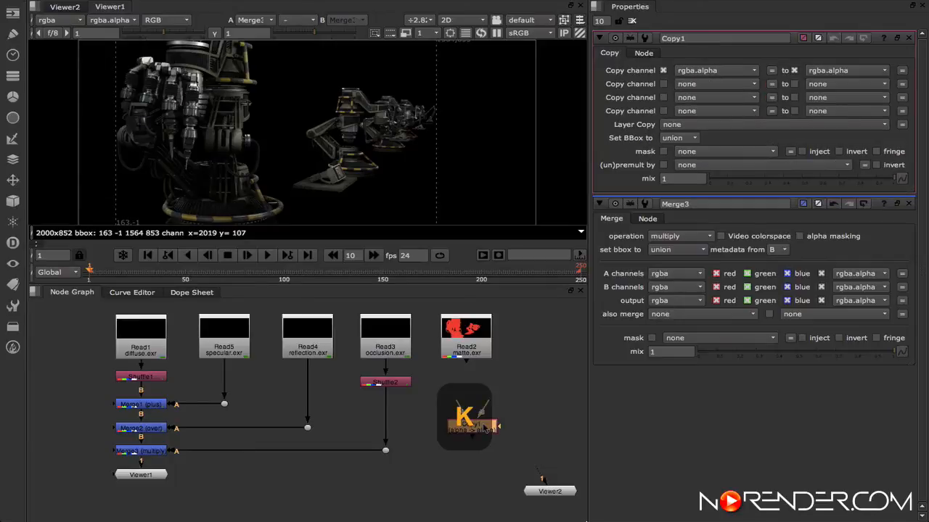
left_click_drag(468, 414, 472, 357)
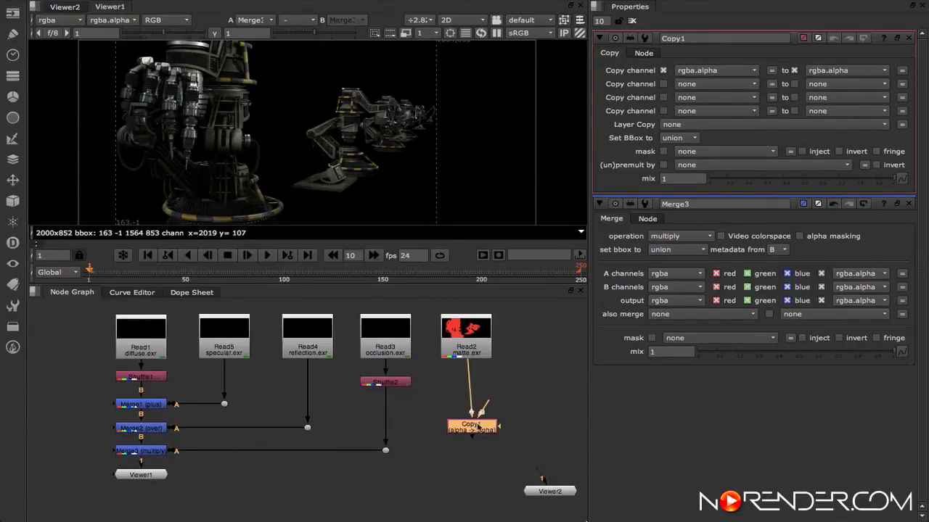
left_click_drag(469, 426, 475, 457)
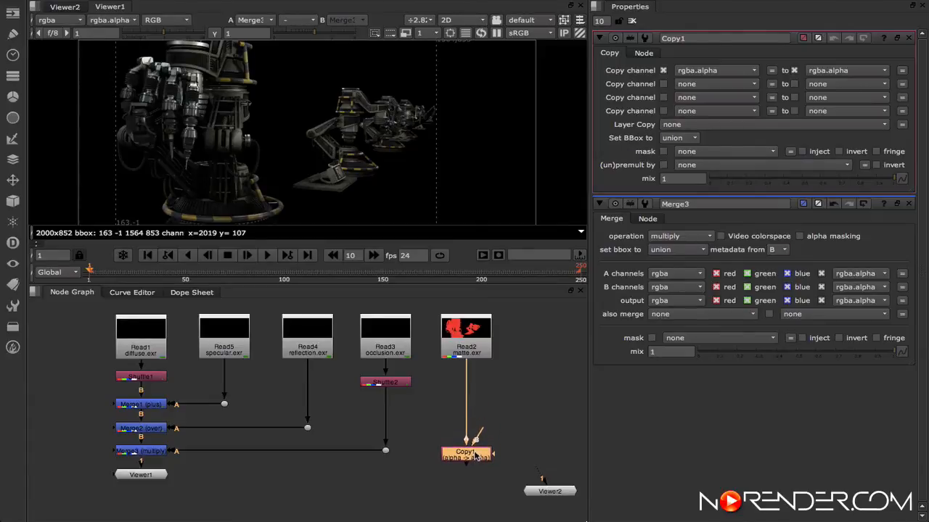
Insert Copy1 between Merge3 and Viewer1, and route its matte connection through a right-angle dot below the matte node.
left_click(149, 485)
left_click_drag(148, 484, 149, 500)
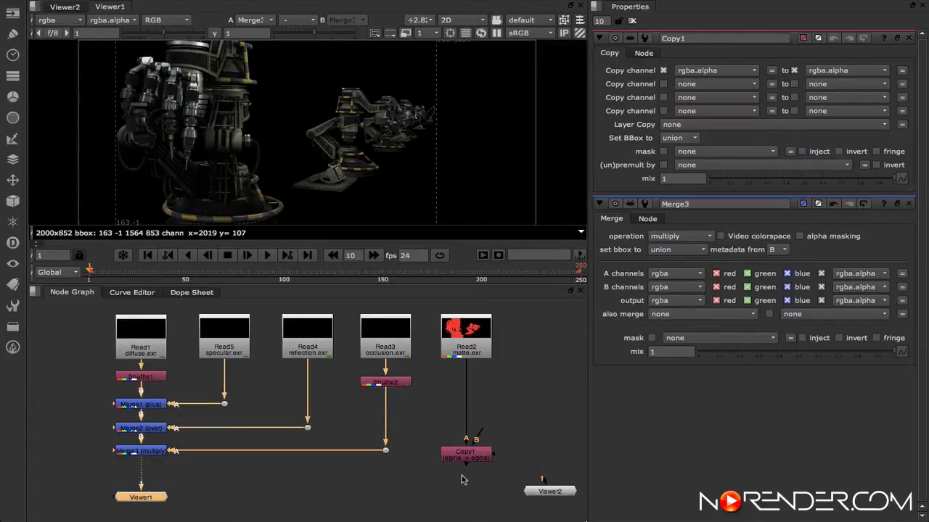
left_click_drag(472, 459, 159, 477)
key("ctrl")
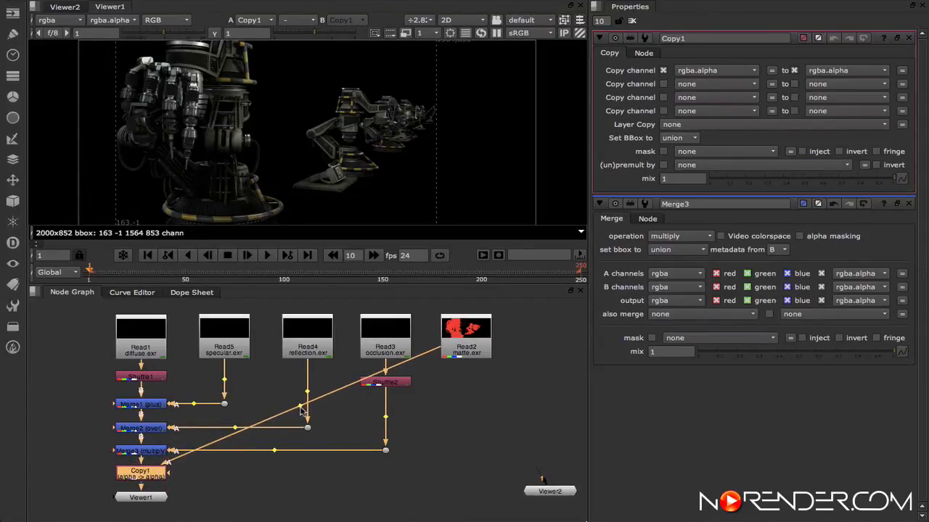
left_click_drag(301, 408, 470, 479, "ctrl")
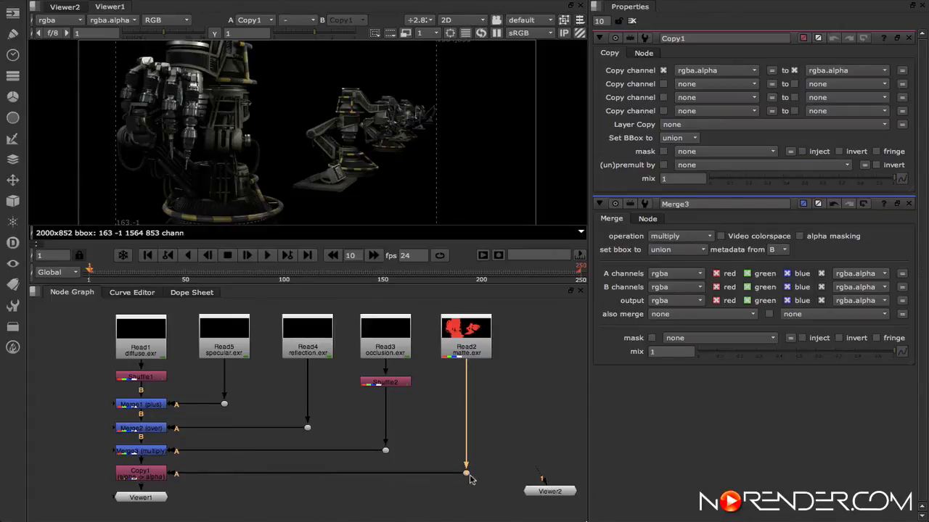
left_click_drag(419, 287, 419, 251)
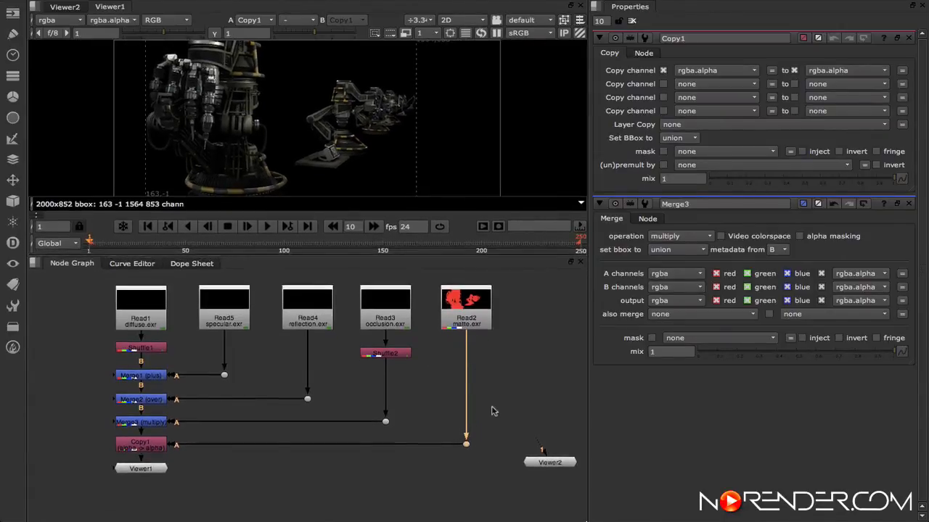
Set Copy1 to copy rgba.red into rgba.alpha, and space Viewer1 slightly farther below it.
left_click(148, 443)
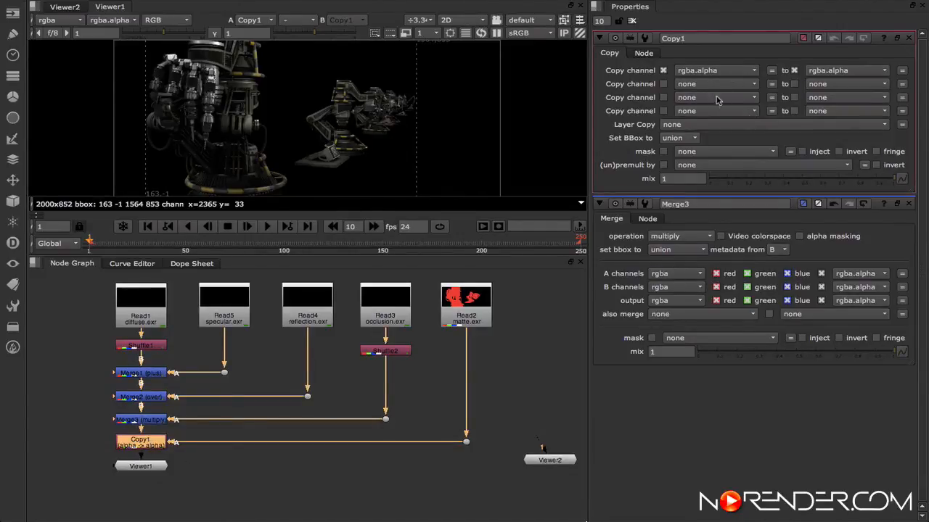
left_click(735, 74)
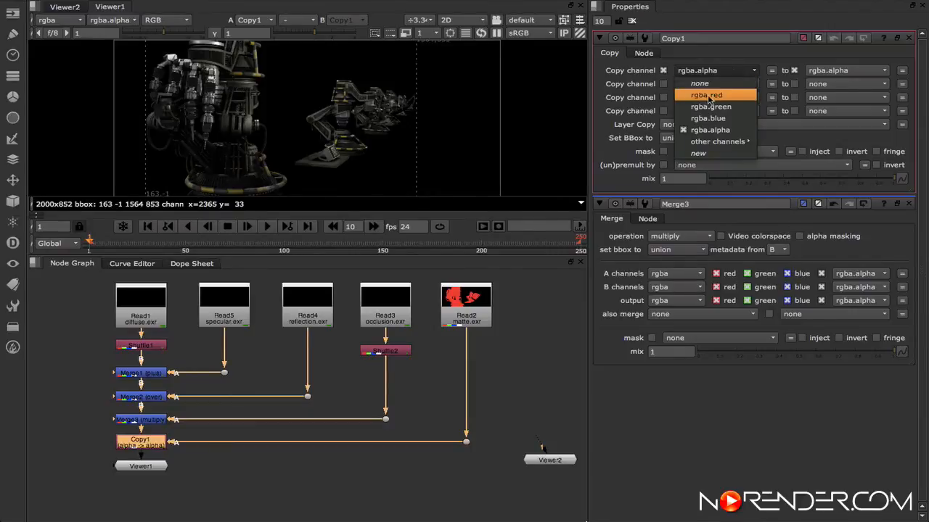
left_click(719, 97)
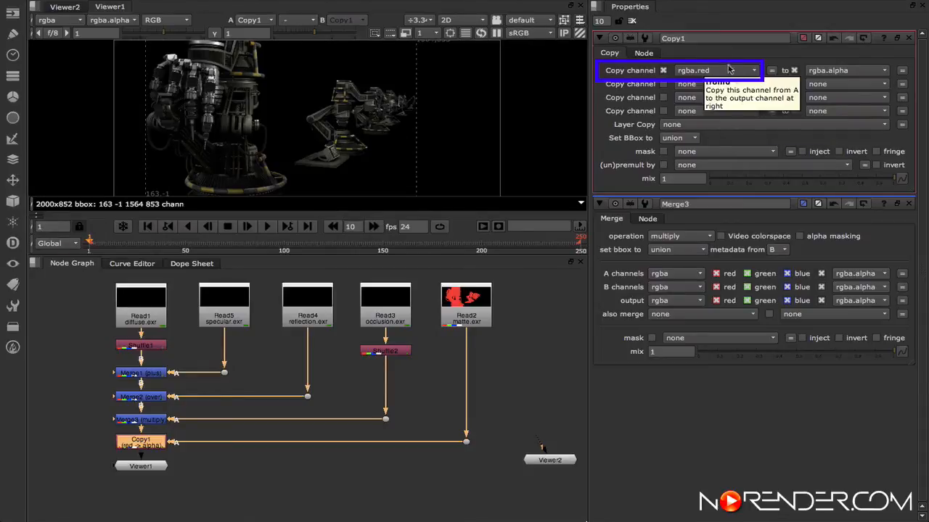
left_click(826, 72)
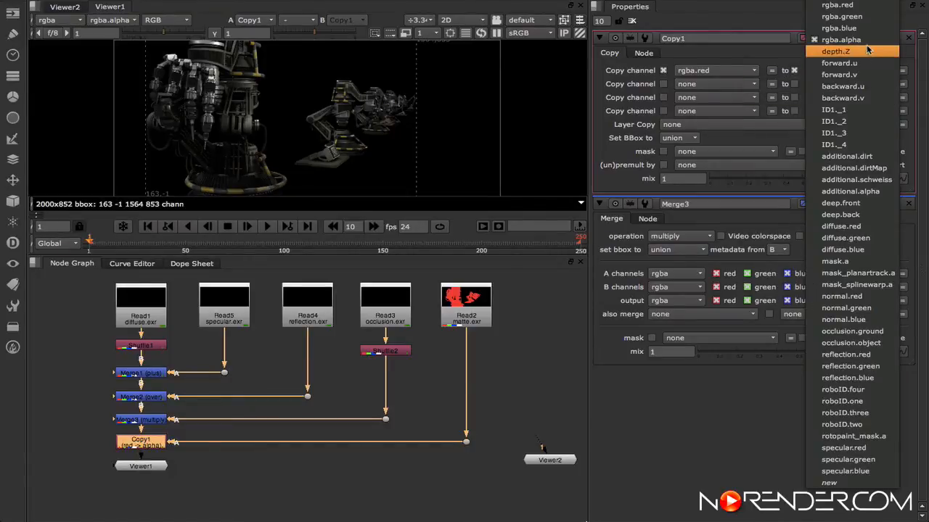
left_click(864, 40)
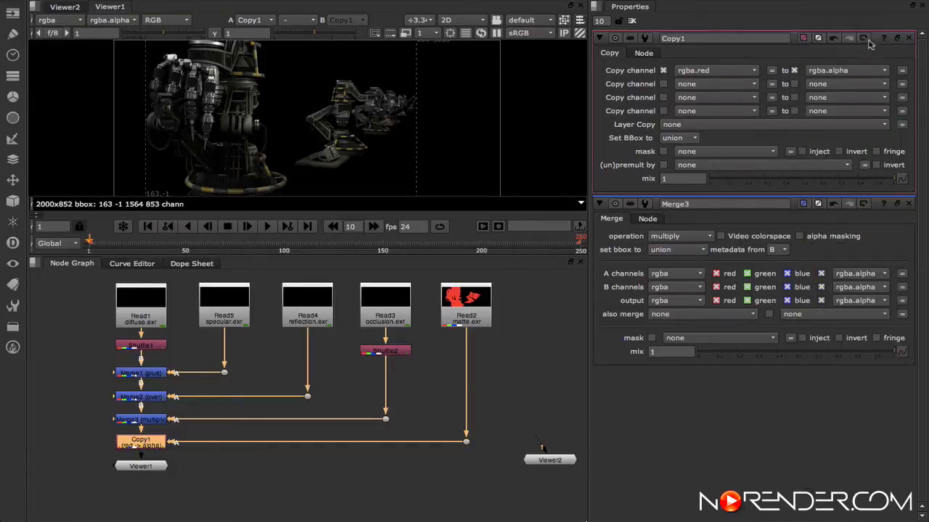
left_click(159, 468)
left_click_drag(160, 468, 160, 474)
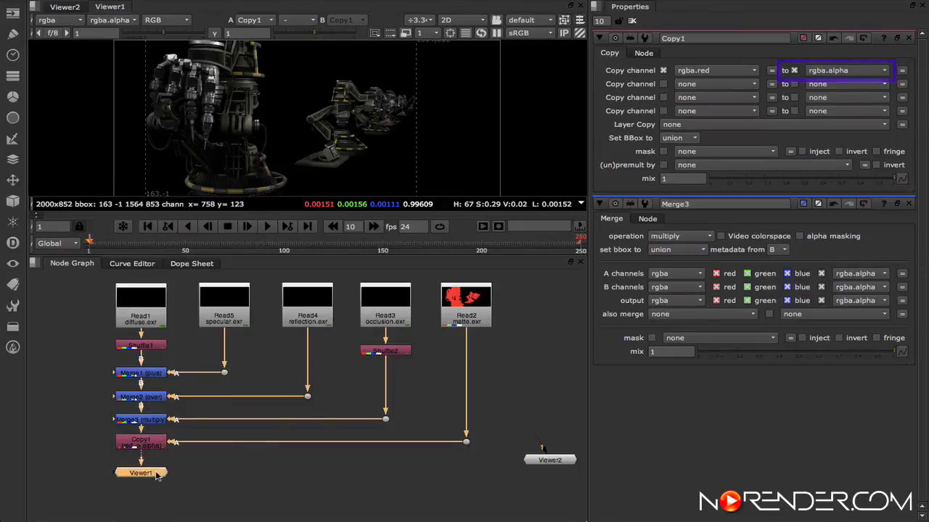
Examine the composite's red, green, blue and alpha channels in Viewer1, and return to the RGB display.
left_click(60, 21)
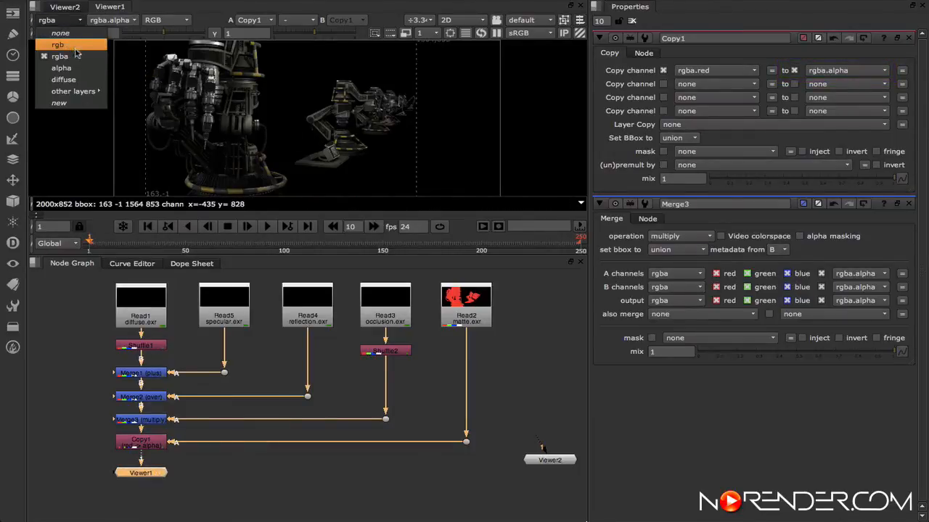
left_click(77, 58)
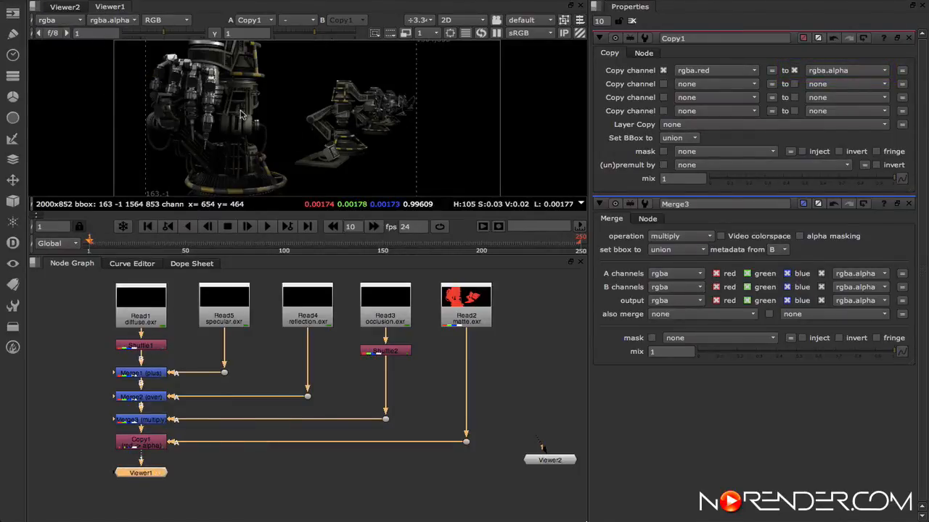
key("r")
key("g")
key("b")
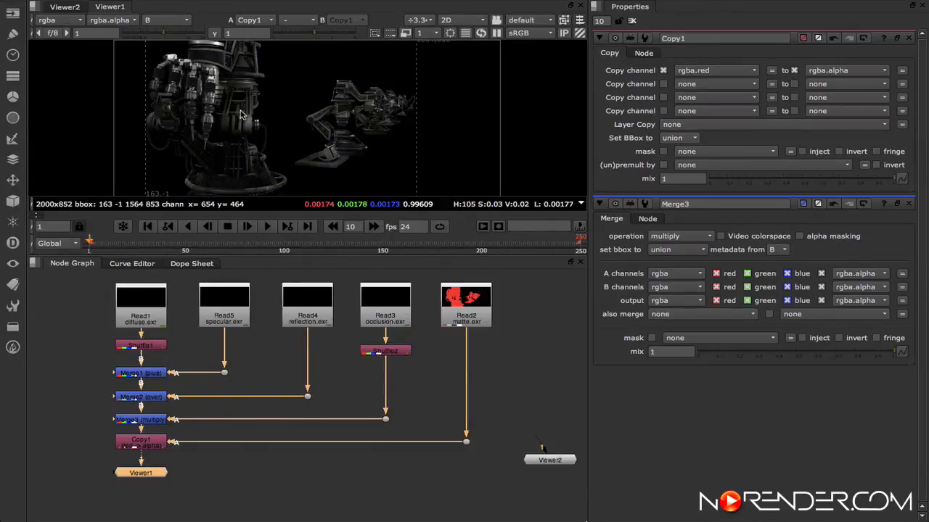
key("a")
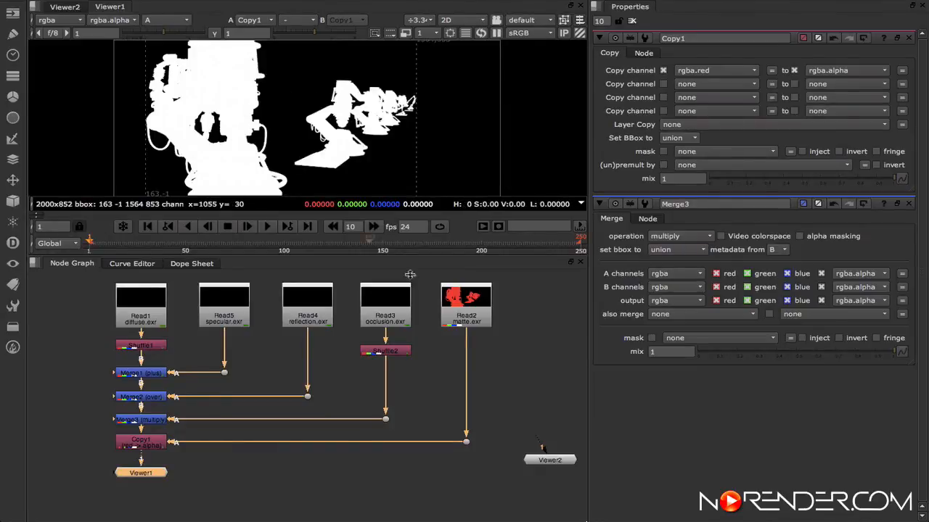
left_click(479, 308)
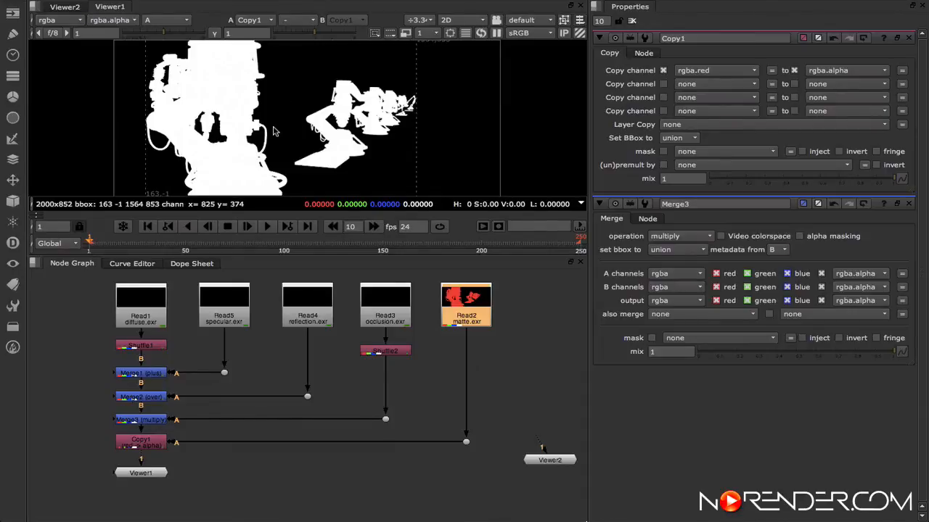
key("a")
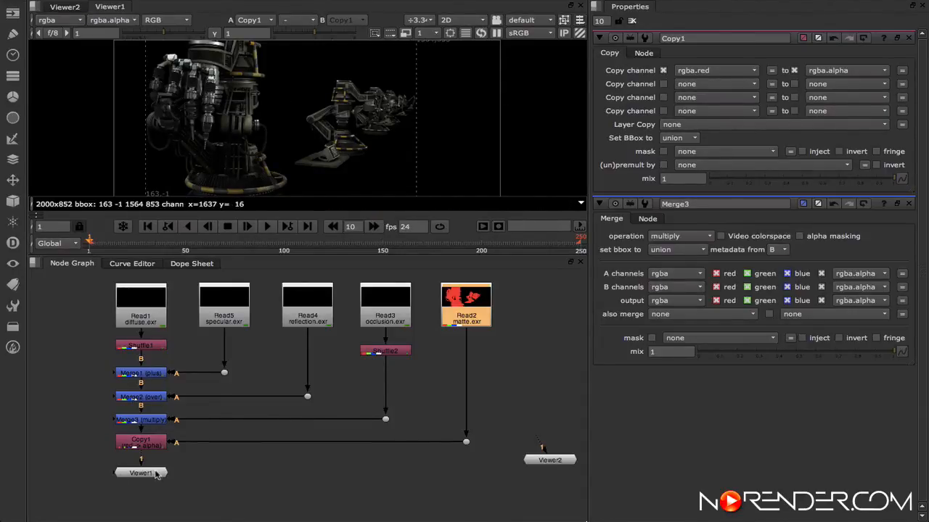
Move Viewer1 farther below Copy1 and delete the unused Viewer2 node.
left_click_drag(155, 475, 156, 488)
left_click_drag(556, 466, 560, 470)
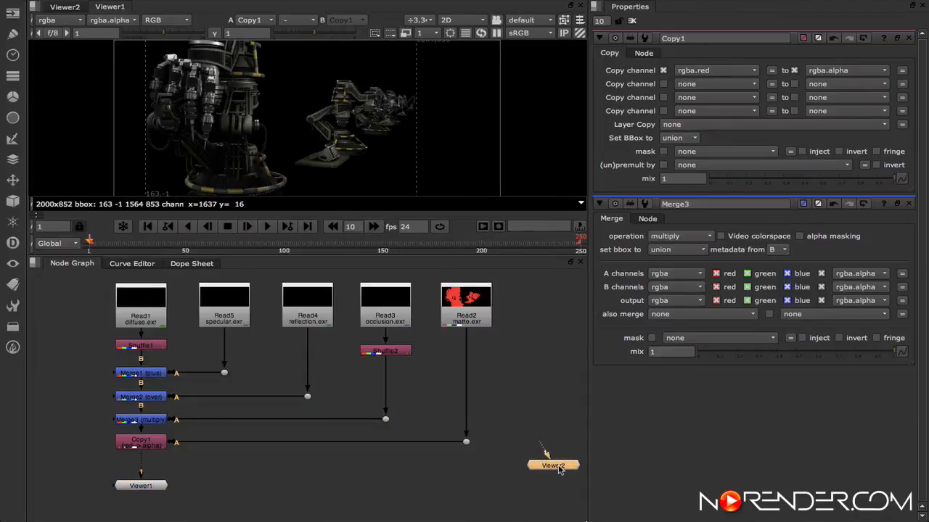
key("Delete")
Create a CheckerBoard node beside the matte.exr Read node.
middle_click_drag(554, 424, 505, 422)
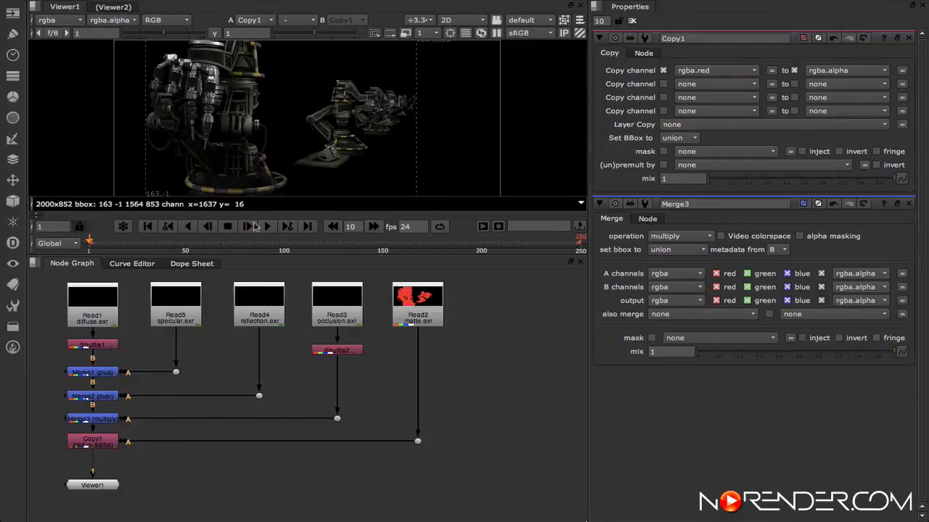
left_click(12, 14)
left_click(261, 165)
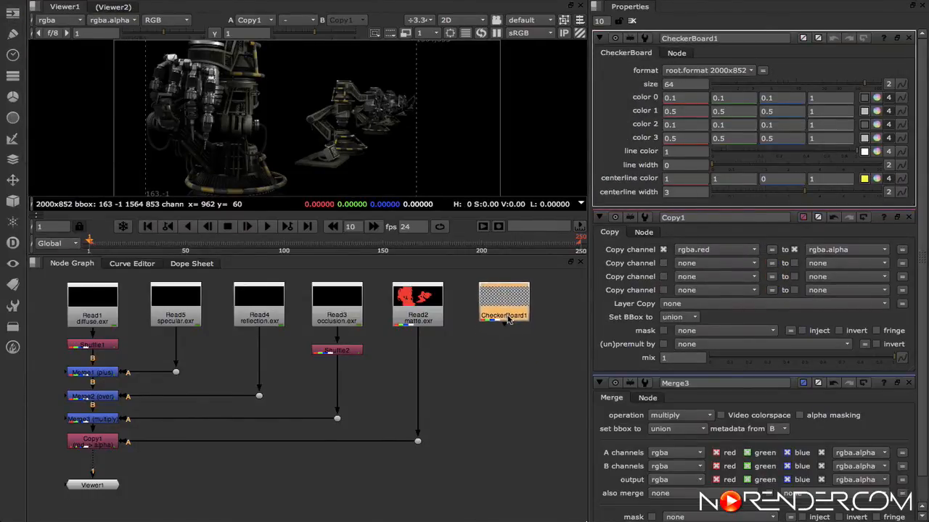
Add a Merge node with the over operation below the CheckerBoard and connect its A input to Copy1.
key("m")
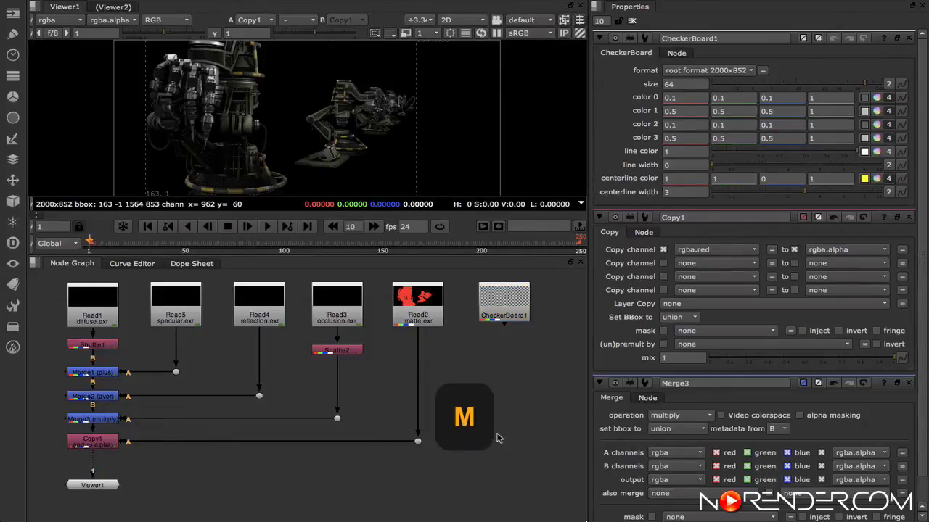
left_click(501, 450)
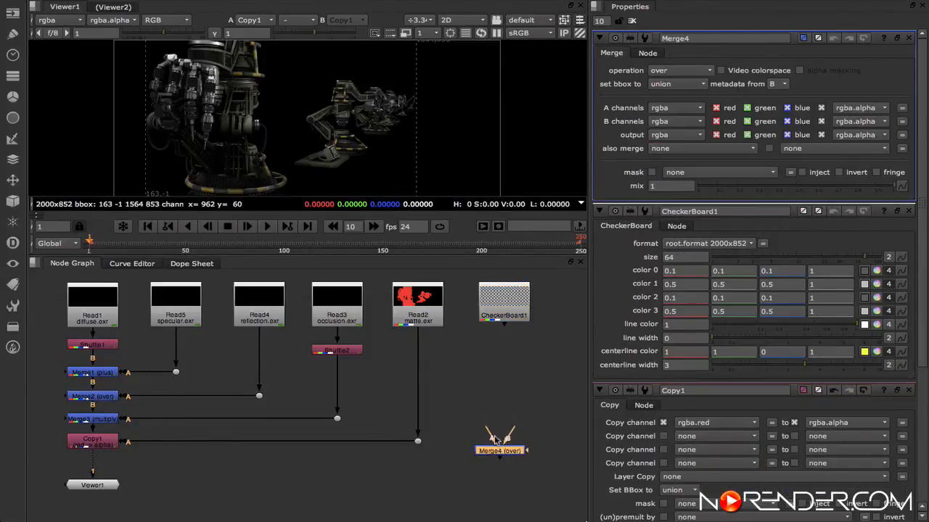
left_click_drag(492, 438, 94, 444)
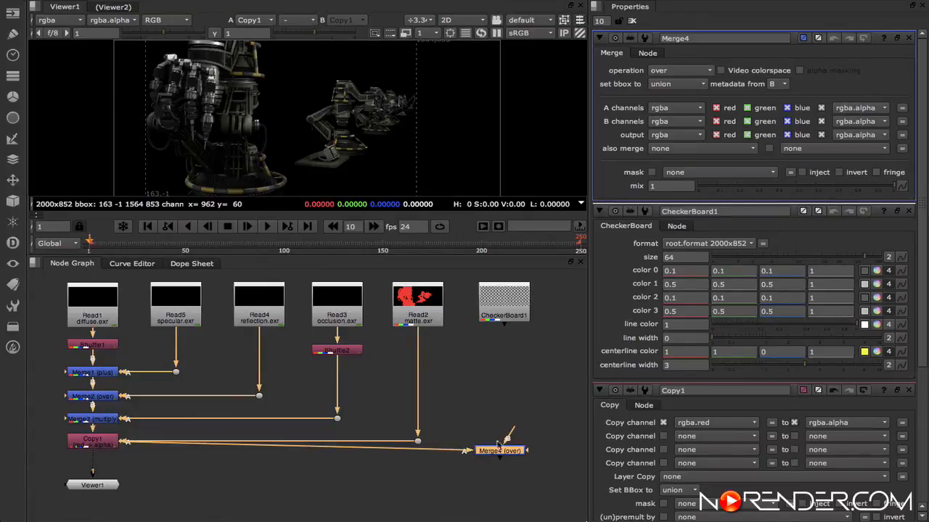
Connect the over Merge's B input to CheckerBoard1 and route its A connection through a Dot directly below Copy1.
left_click_drag(499, 443, 504, 310)
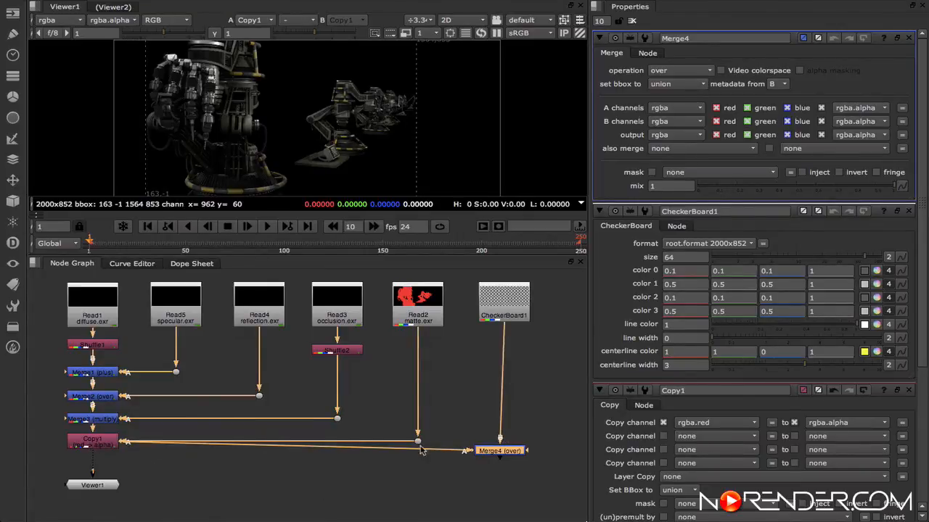
left_click_drag(297, 447, 93, 468)
Align the over Merge beneath CheckerBoard1 at the Dot's height, and place Viewer1 below it, connected to the Merge's output.
left_click_drag(515, 454, 519, 470)
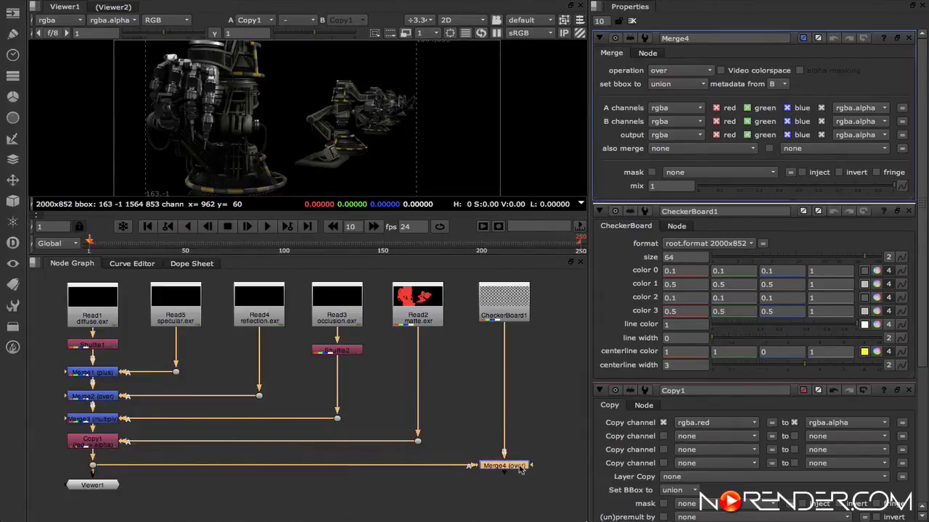
left_click_drag(92, 479, 512, 498)
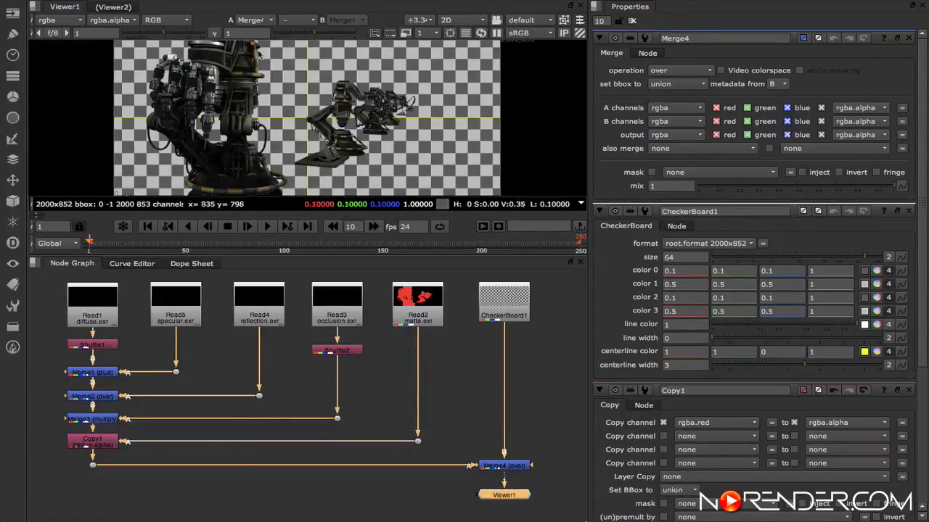
left_click_drag(54, 279, 550, 348)
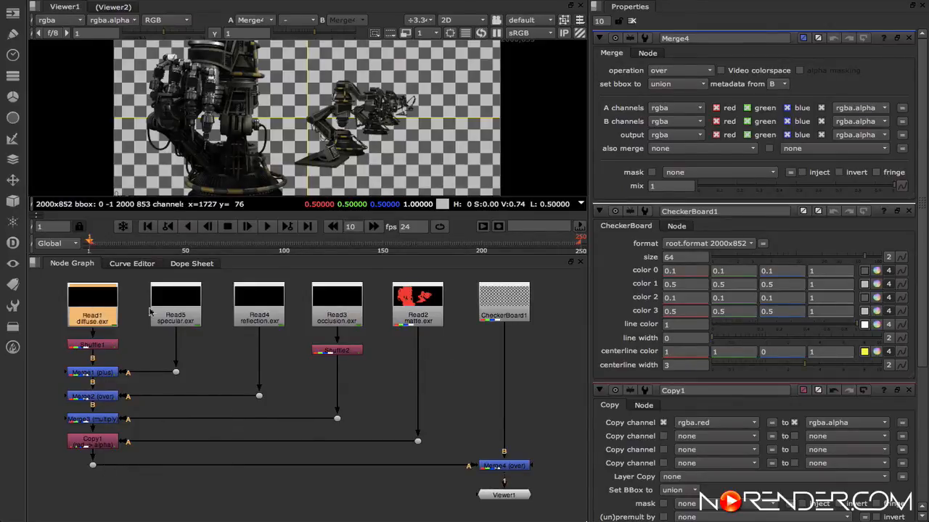
left_click(437, 314)
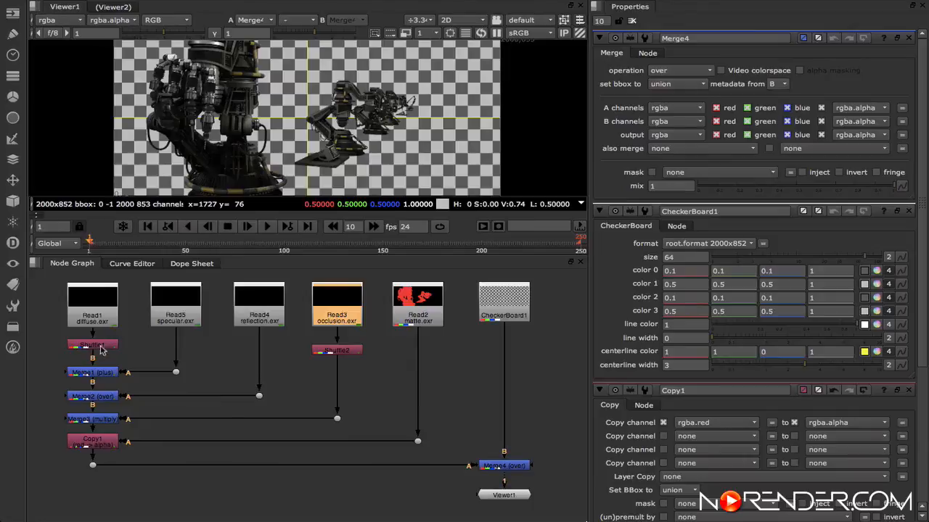
left_click(110, 442)
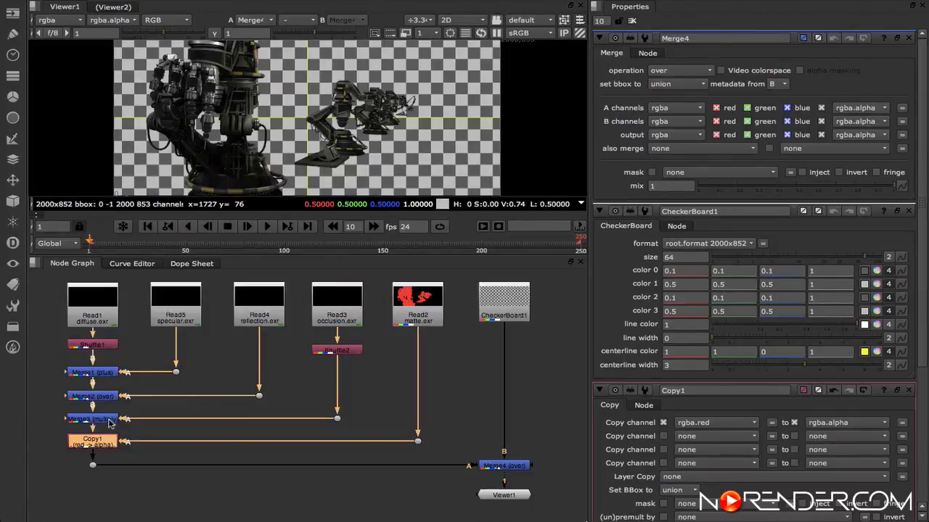
left_click(109, 420)
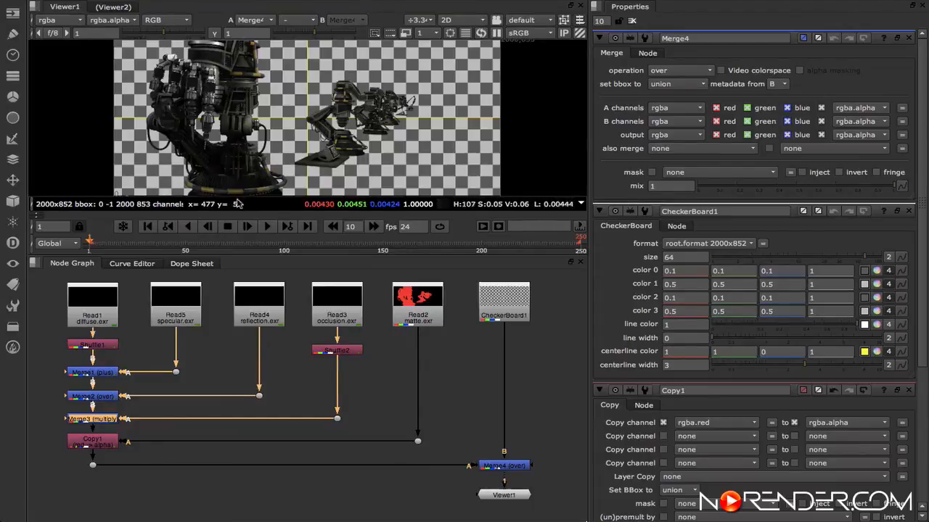
left_click_drag(60, 276, 528, 345)
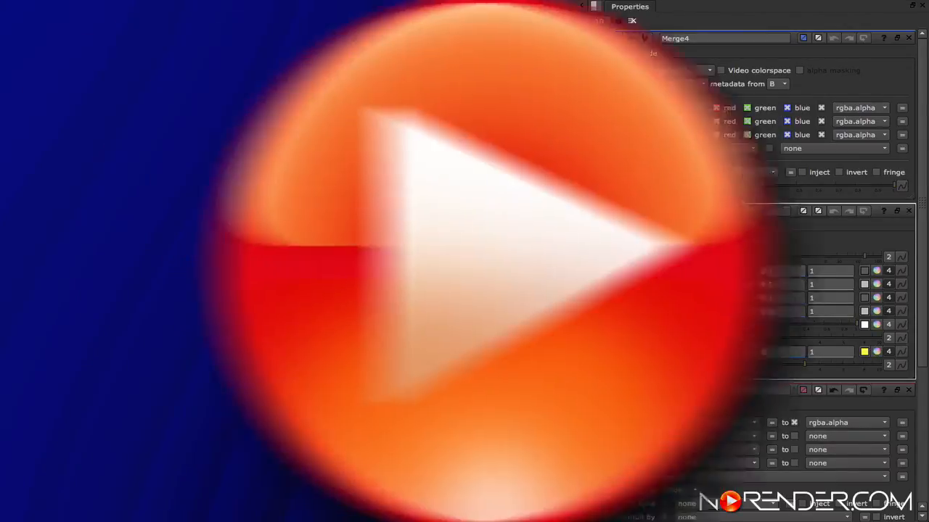